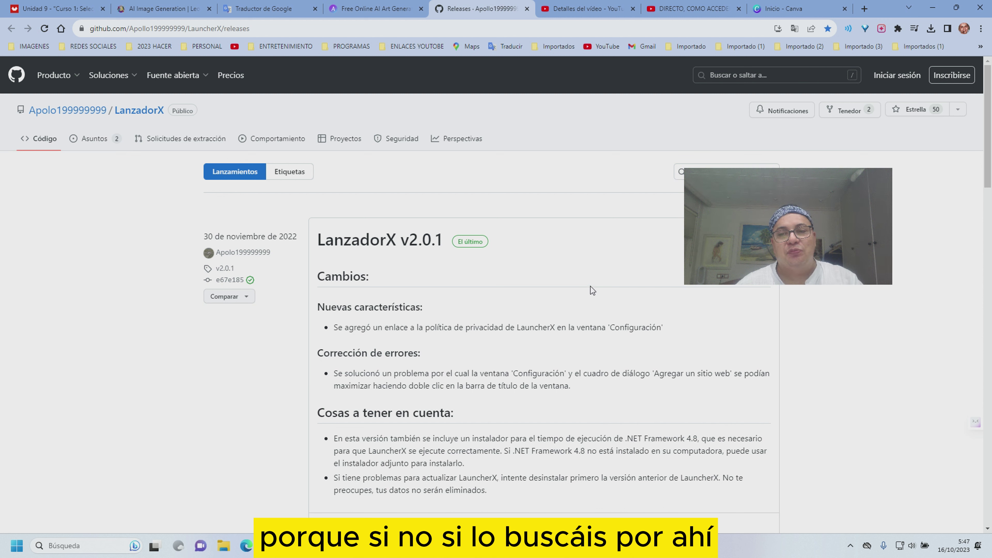
Download default.net_framework_4.8_web.exe from the v2.0.1 release assets into the driver folder as default.net_framework_4.8_web (2)
drag(750, 244, 796, 280)
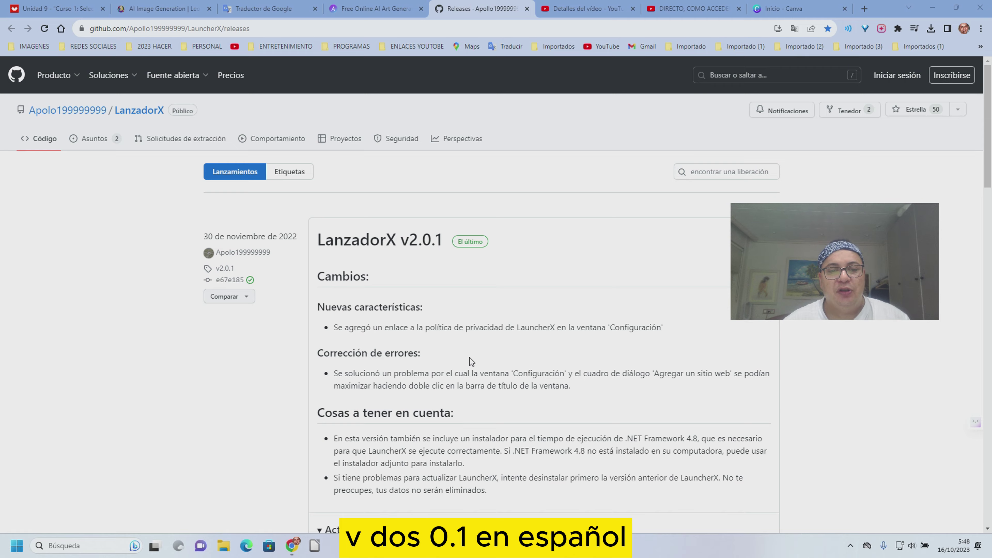
scroll(470, 358, down, 3)
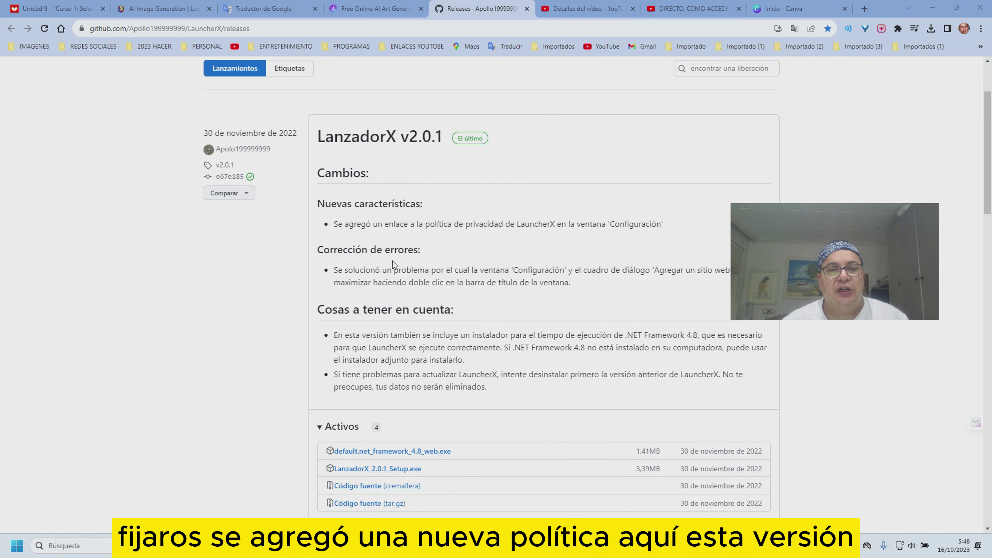
scroll(394, 273, down, 3)
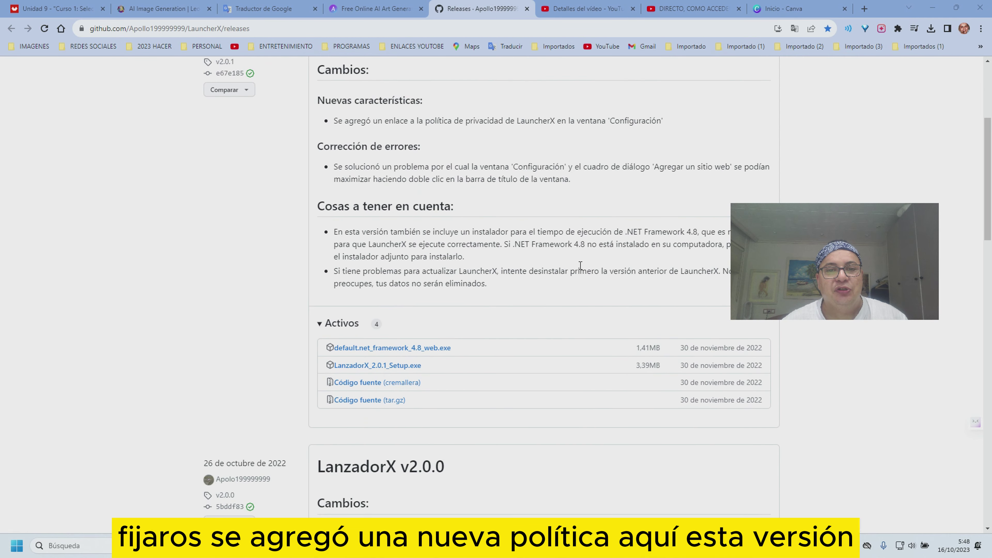
drag(742, 265, 317, 420)
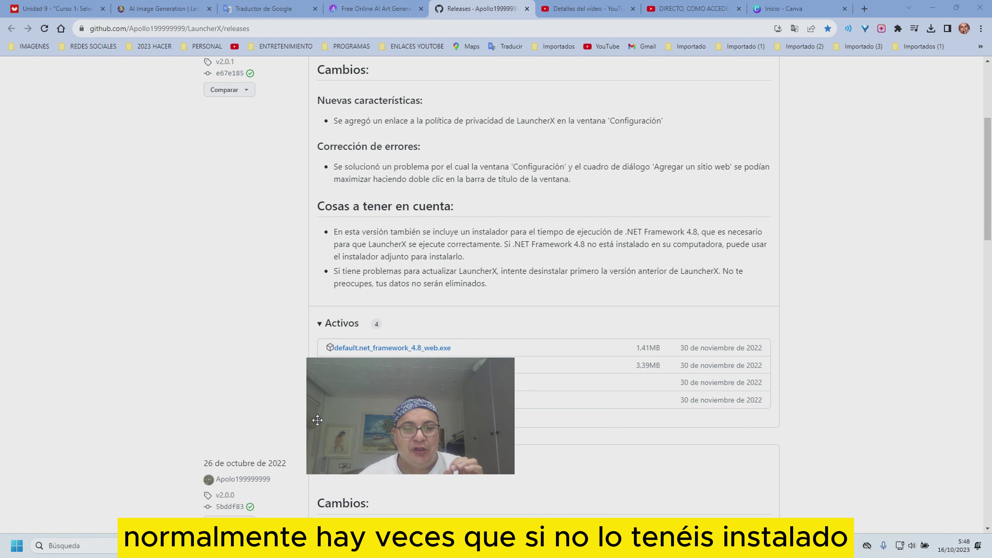
drag(318, 420, 586, 451)
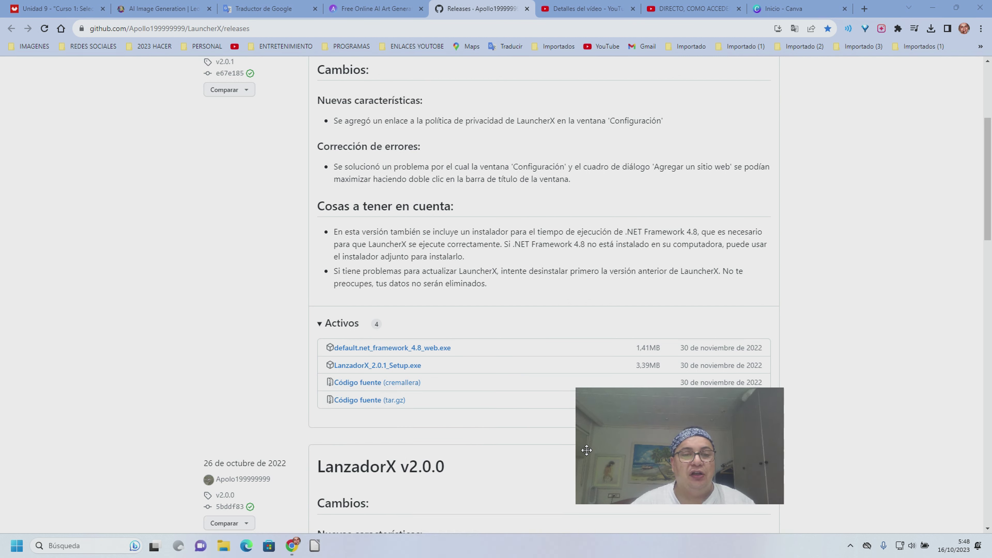
click(369, 351)
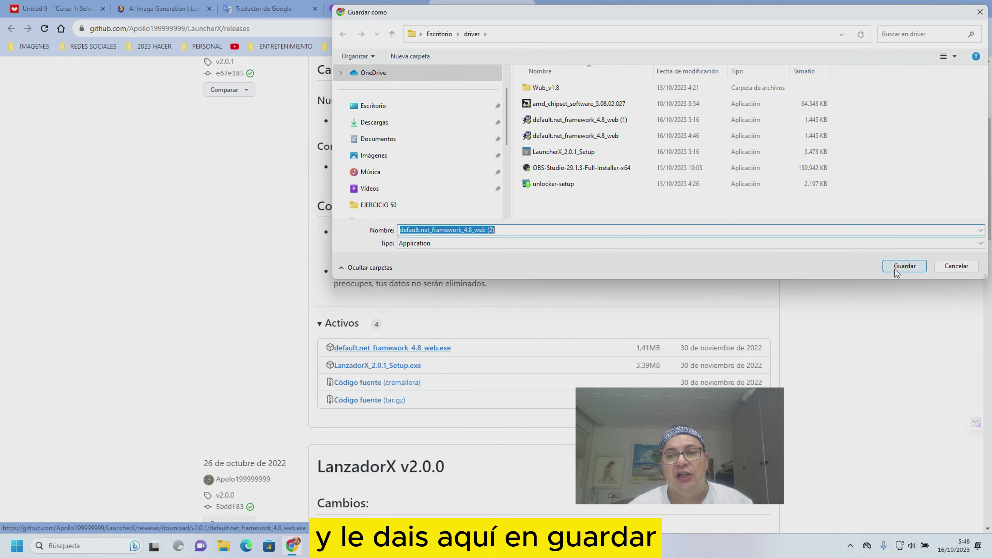
click(904, 266)
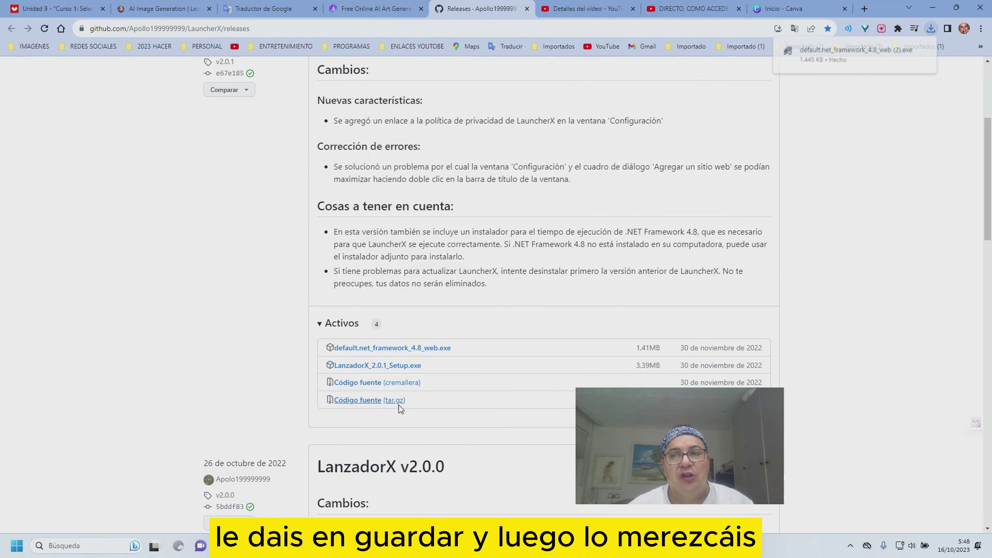
Start the LanzadorX_2.0.1_Setup.exe download and run the existing LauncherX_2.0.1_Setup in the driver folder as administrator
click(371, 366)
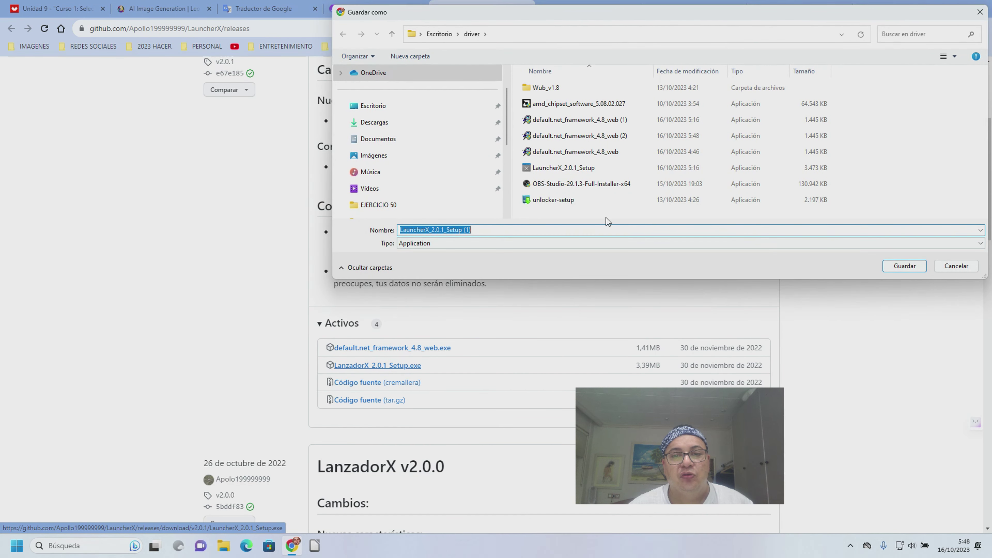
click(558, 170)
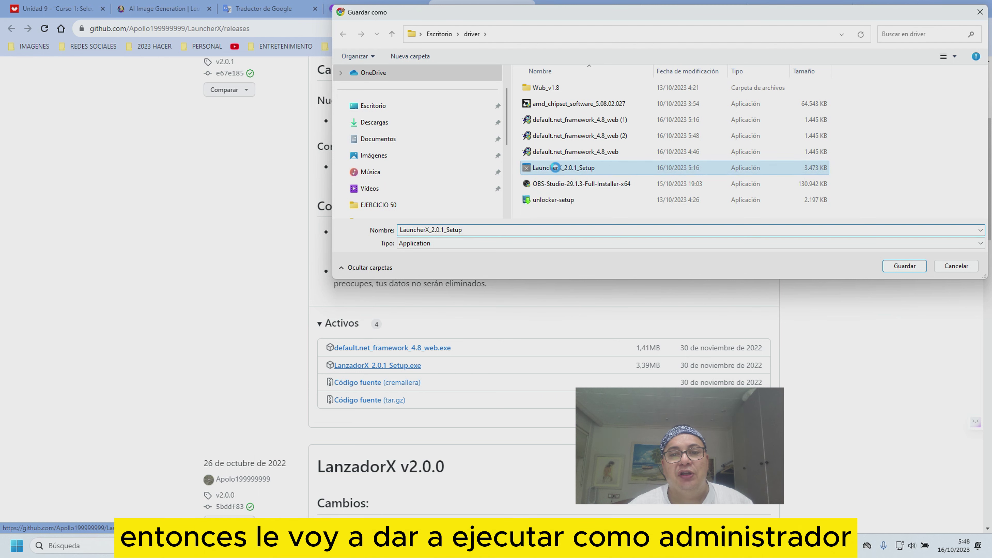
right_click(557, 171)
click(626, 203)
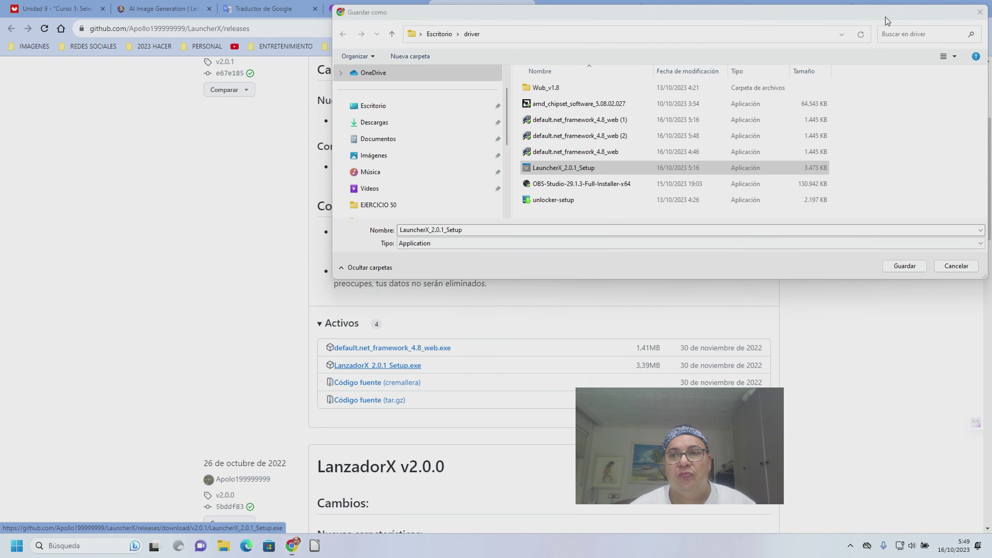
Dismiss the save dialog without saving and minimize the browser to reveal the LauncherX installer
drag(888, 21, 633, 74)
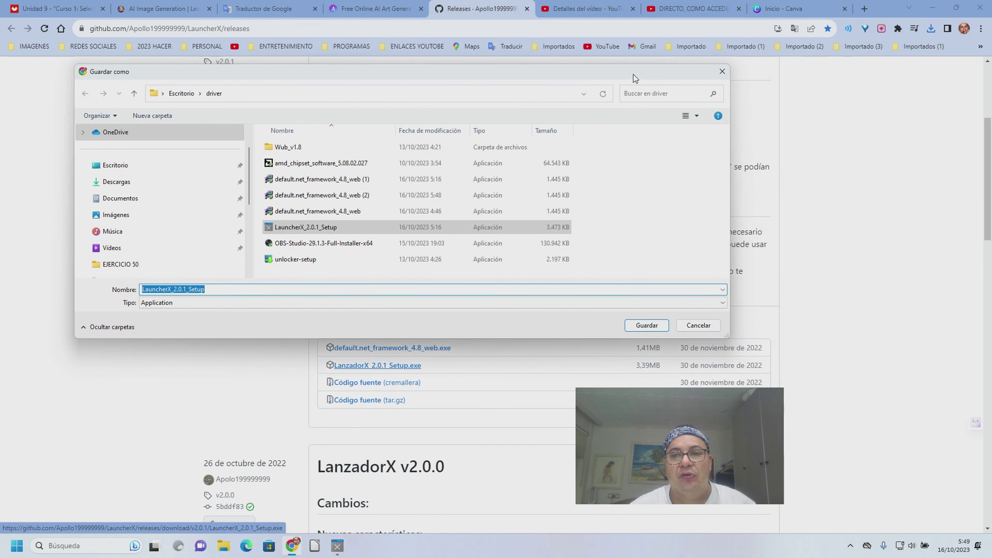
click(718, 73)
click(932, 8)
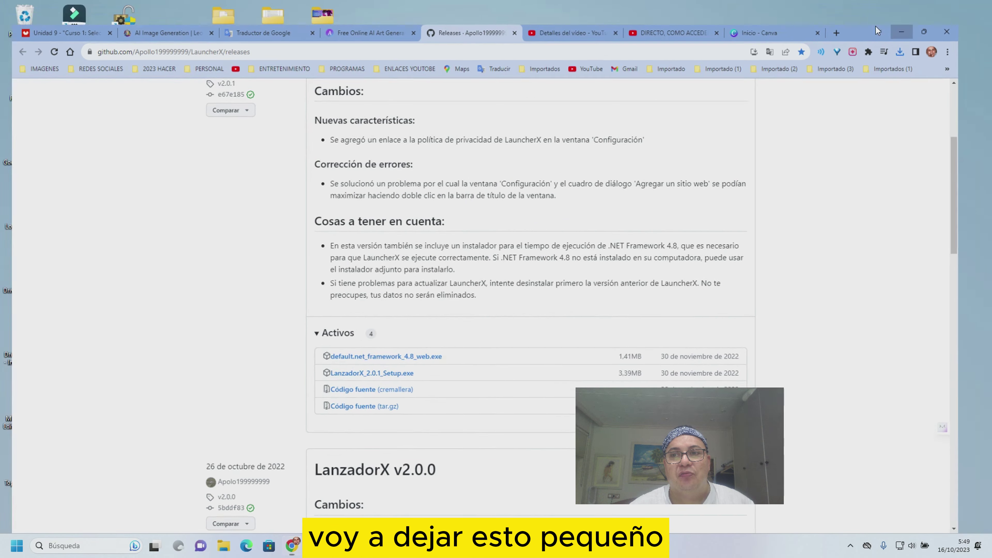
drag(695, 417, 867, 56)
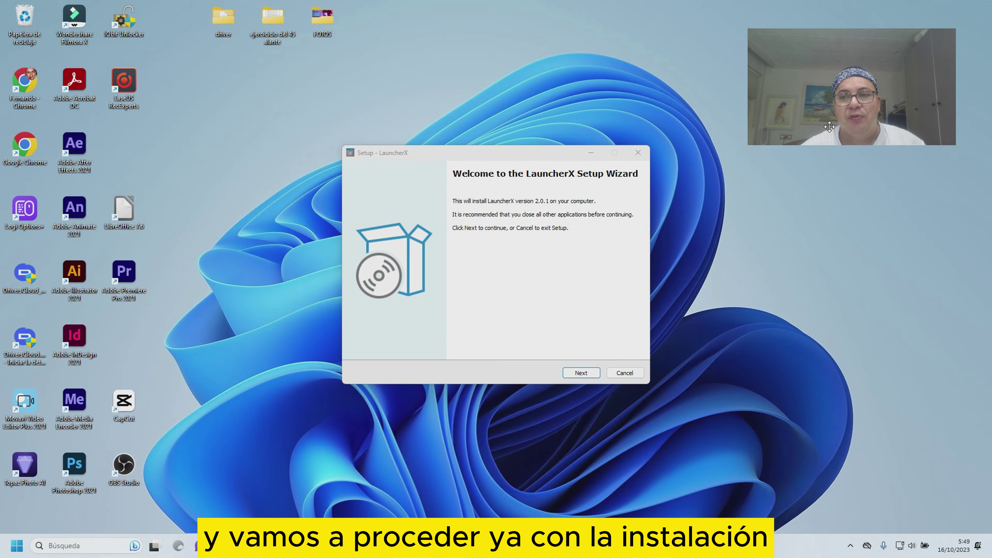
drag(750, 144, 709, 167)
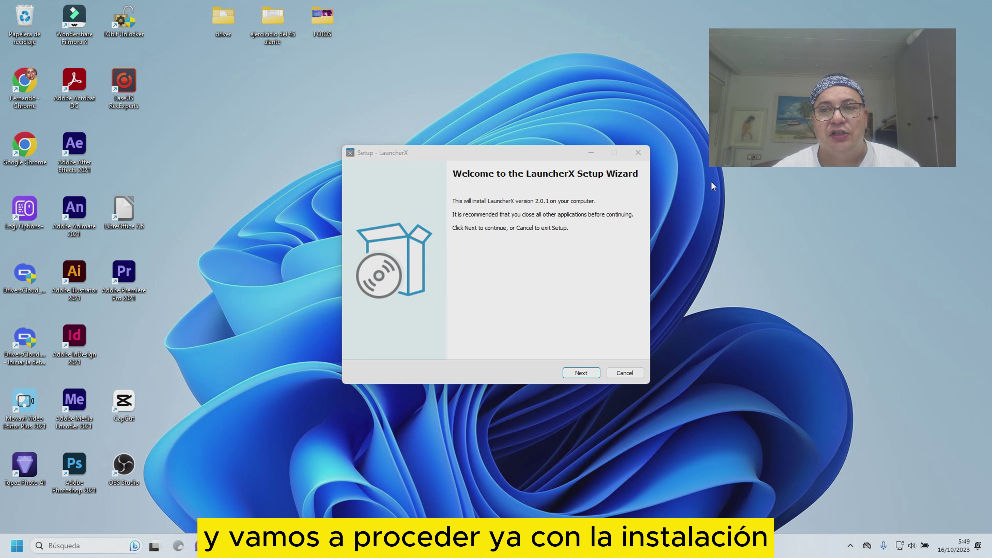
Install LauncherX with the license accepted, the folder C:\Program Files (x86)\LauncherX and a desktop shortcut, and finish the setup
click(581, 373)
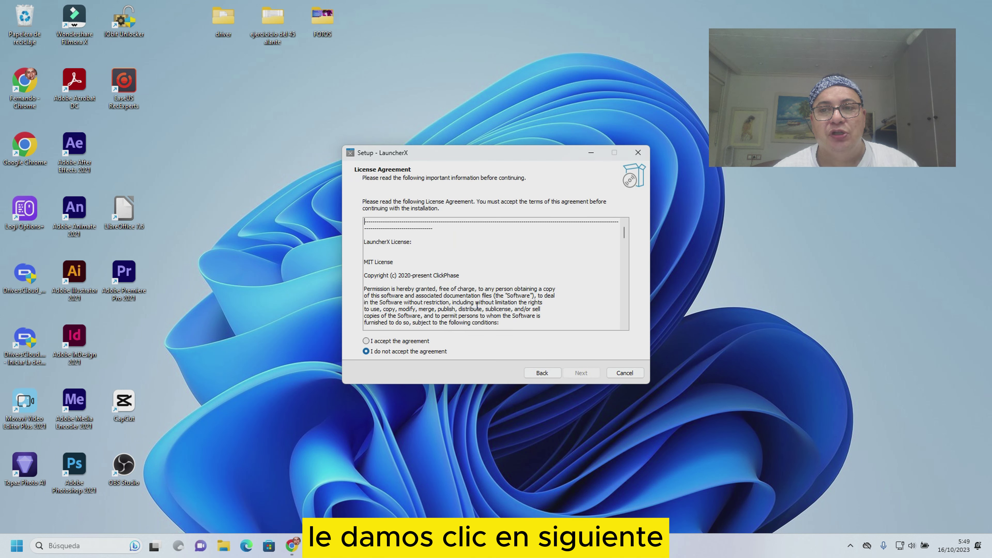
click(572, 374)
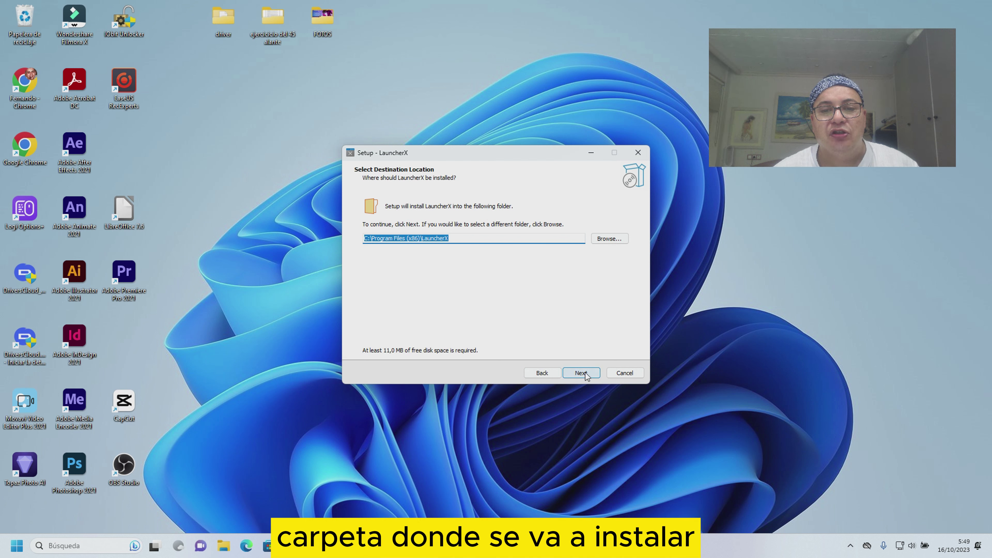
click(585, 373)
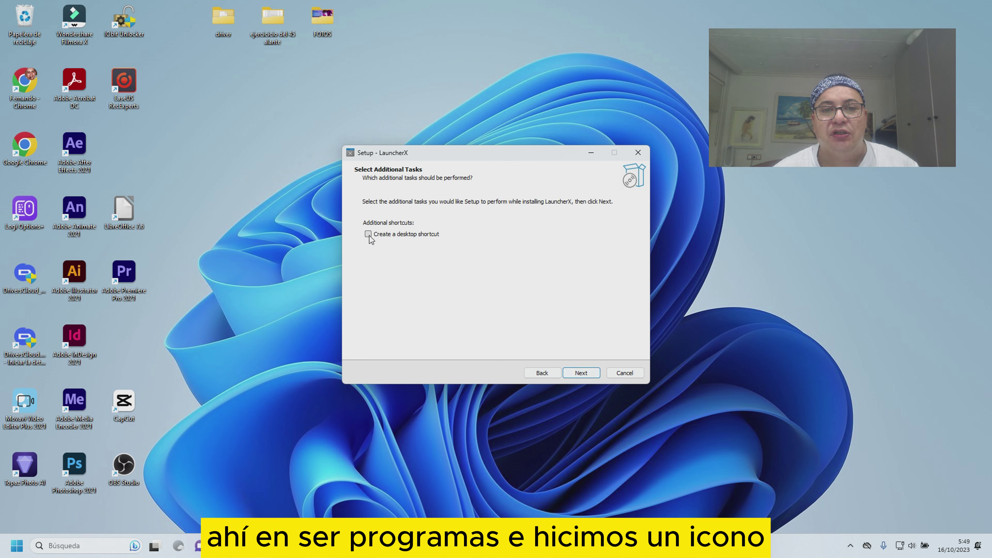
click(590, 374)
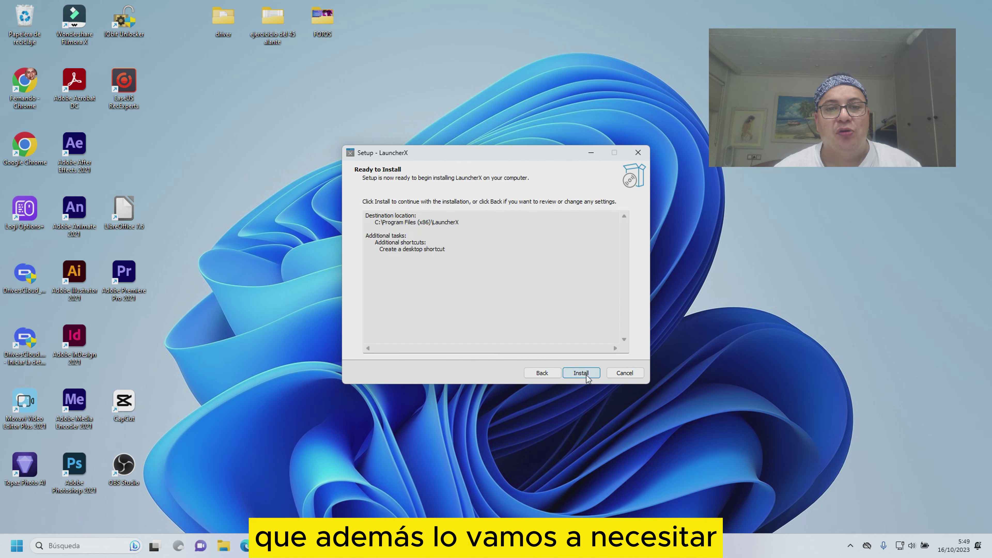
click(586, 375)
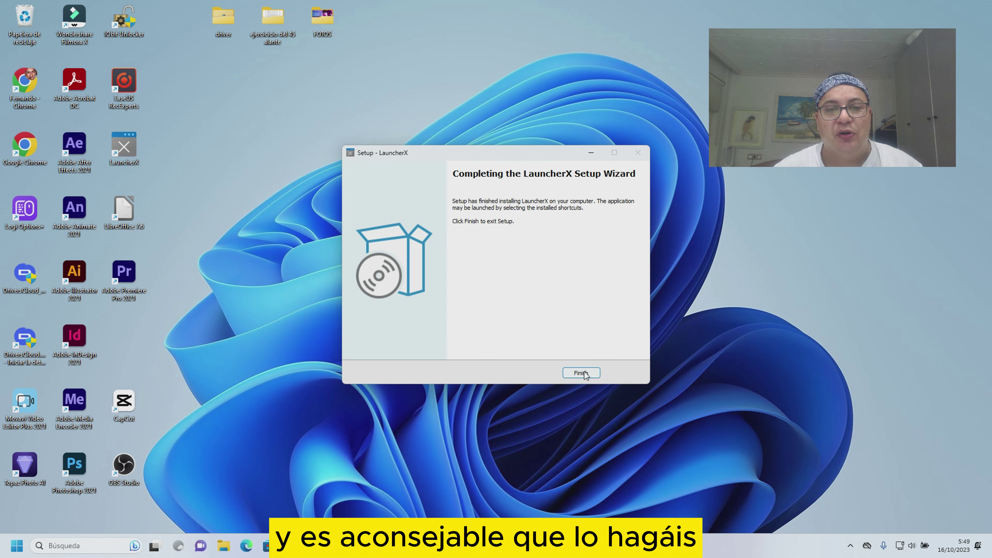
click(586, 374)
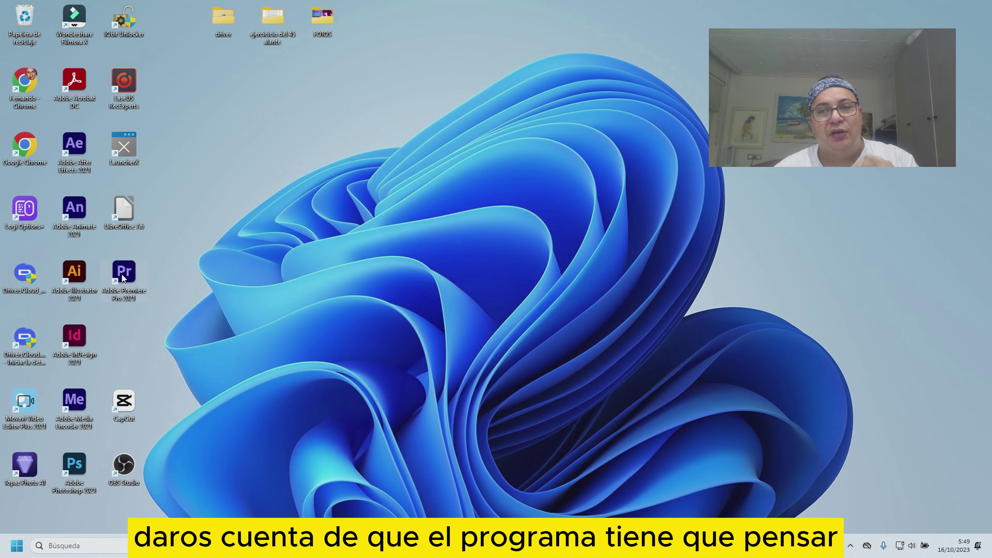
Run LauncherX as administrator from its desktop shortcut and reposition its window so all its options are visible
right_click(123, 149)
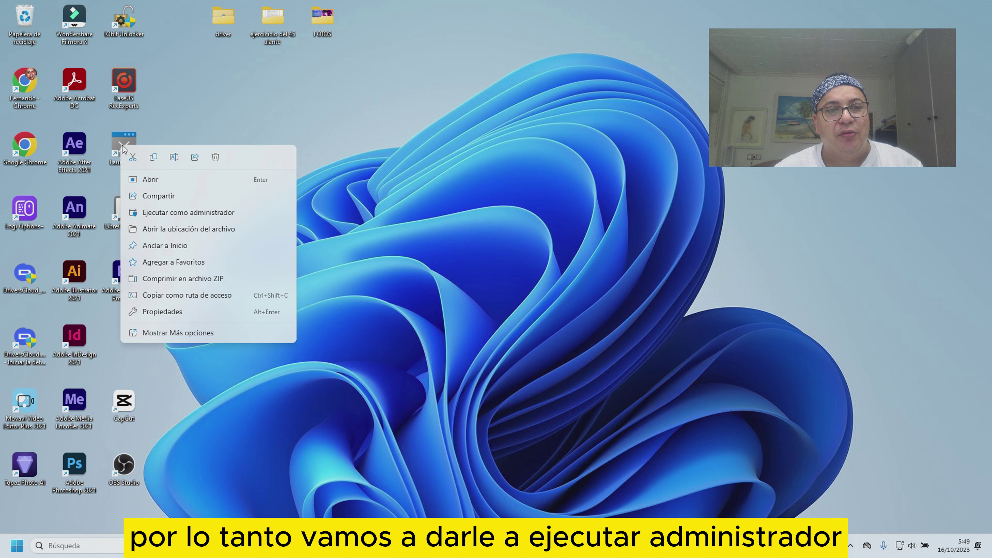
click(209, 213)
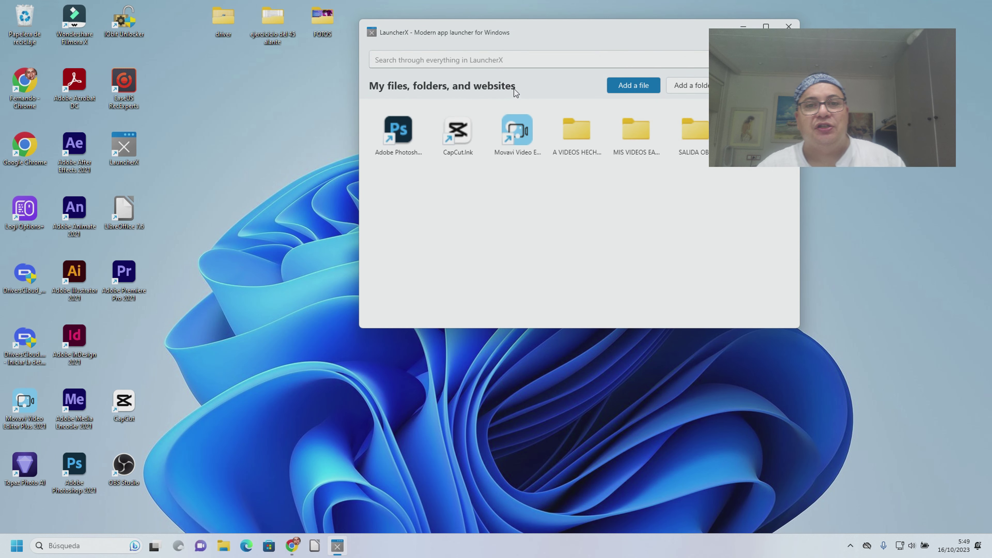
drag(569, 34, 361, 55)
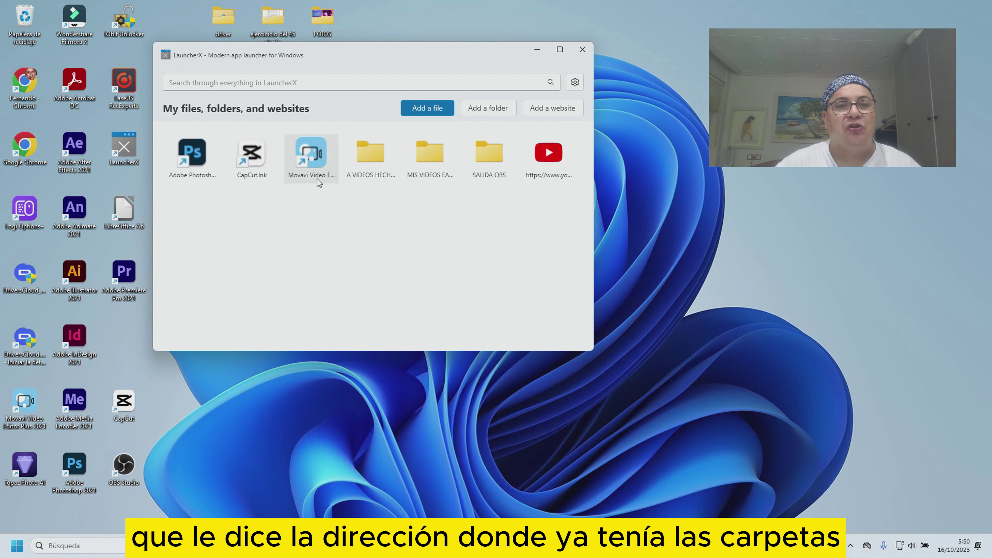
Add the Adobe Illustrator 2021 shortcut from the Escritorio folder to LauncherX as a file
click(414, 108)
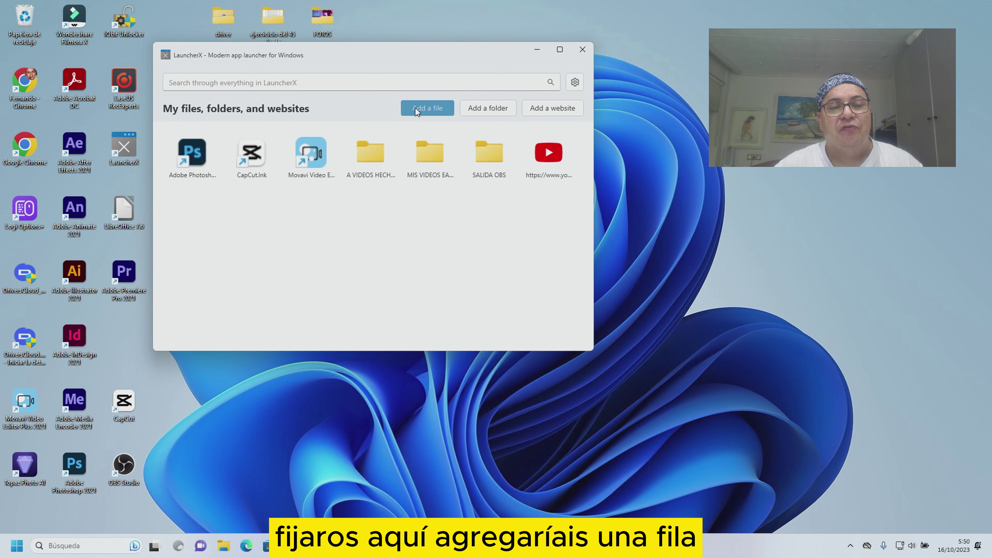
click(214, 180)
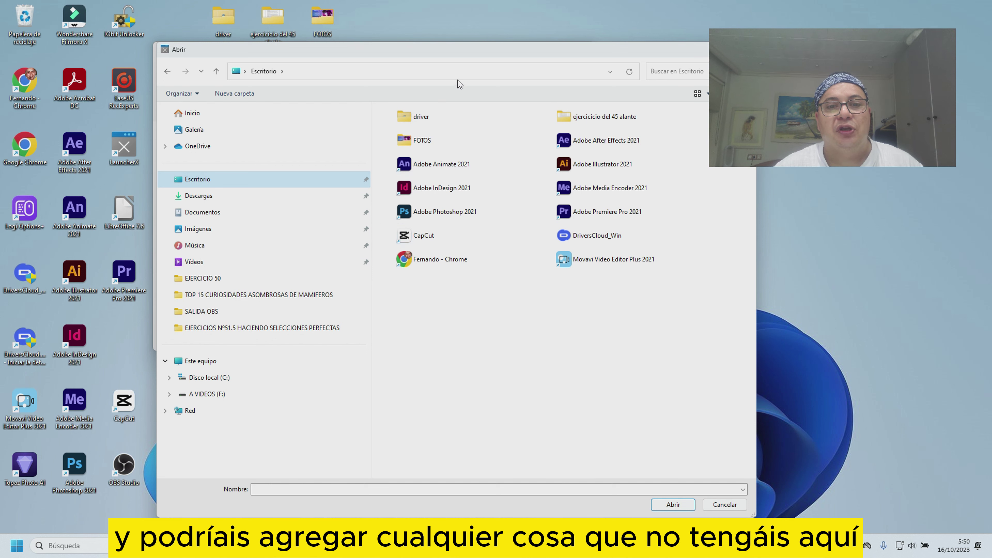
drag(455, 61, 473, 241)
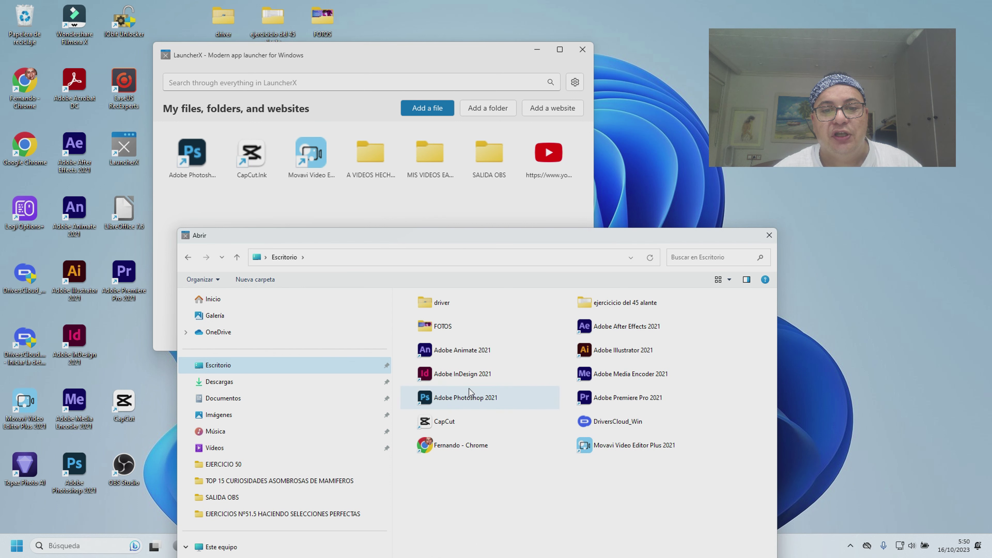
click(617, 351)
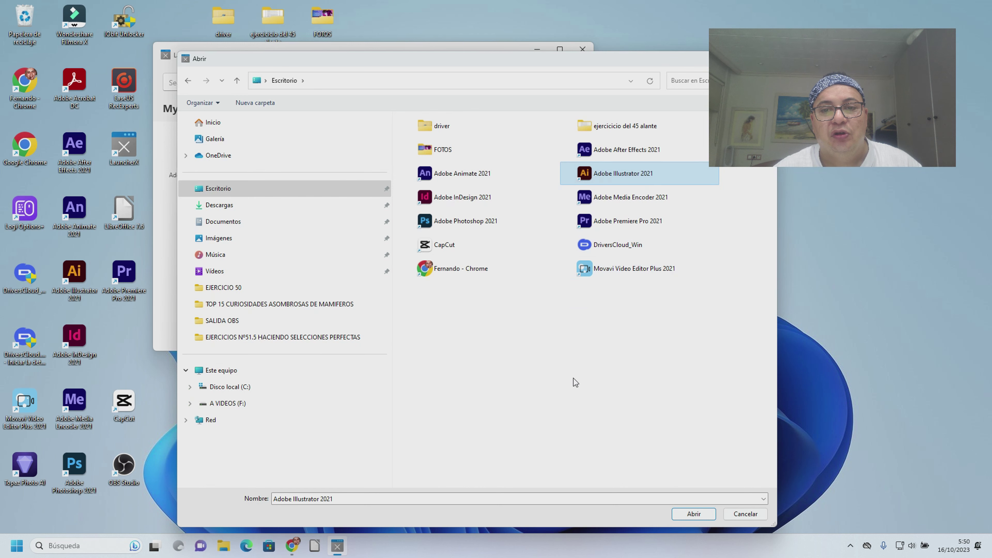
click(693, 514)
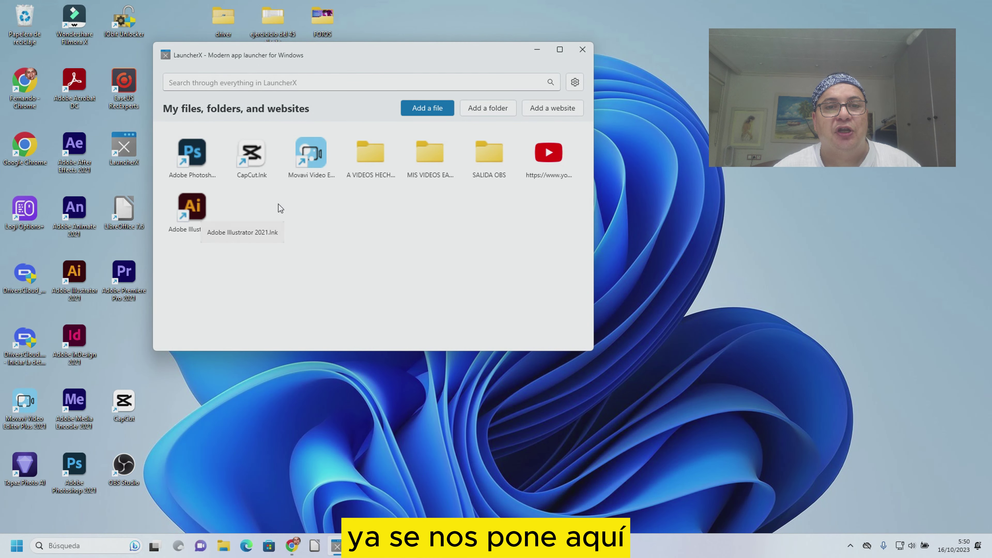
Add the LIBRO MAMIFEROS folder from Disco local (C:) to LauncherX
click(485, 110)
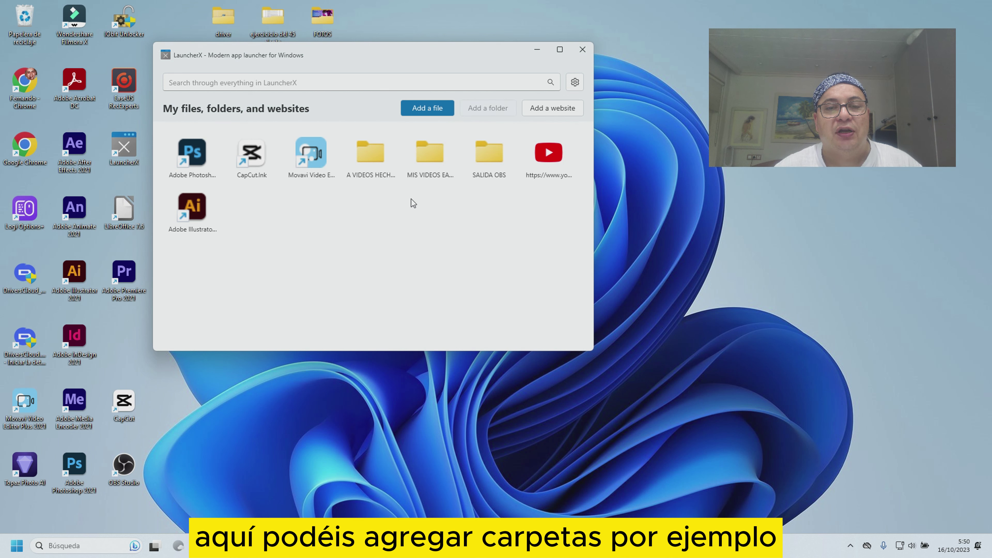
click(281, 371)
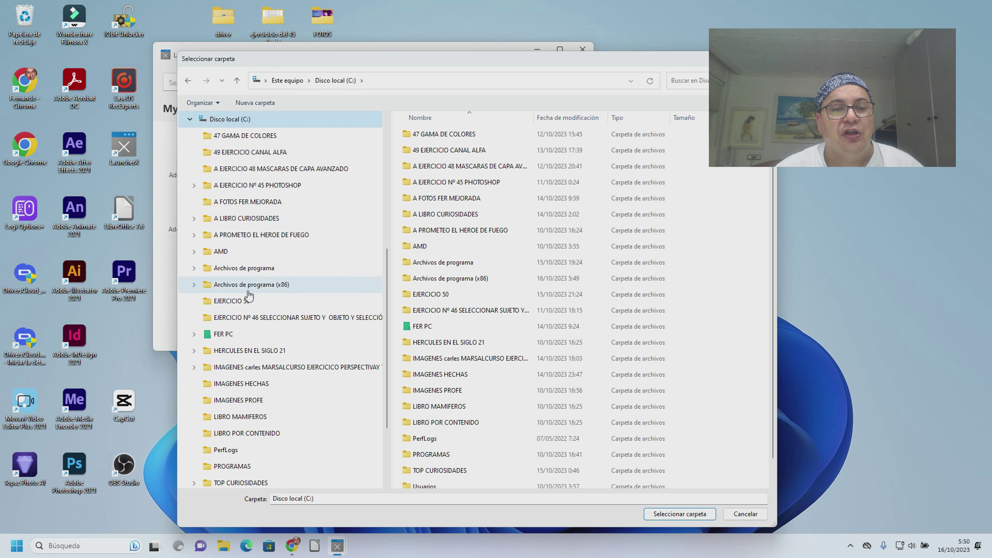
scroll(254, 348, down, 2)
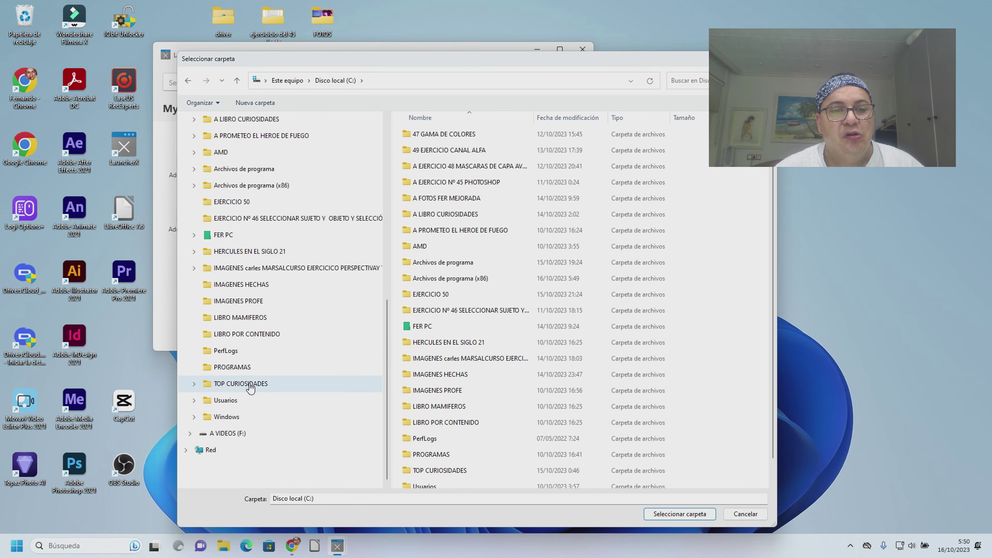
click(261, 321)
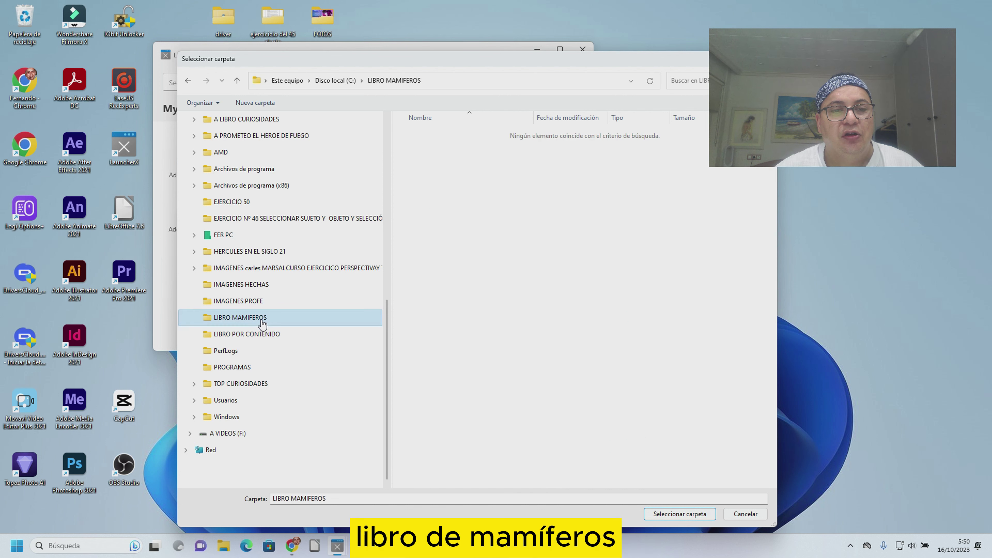
click(263, 335)
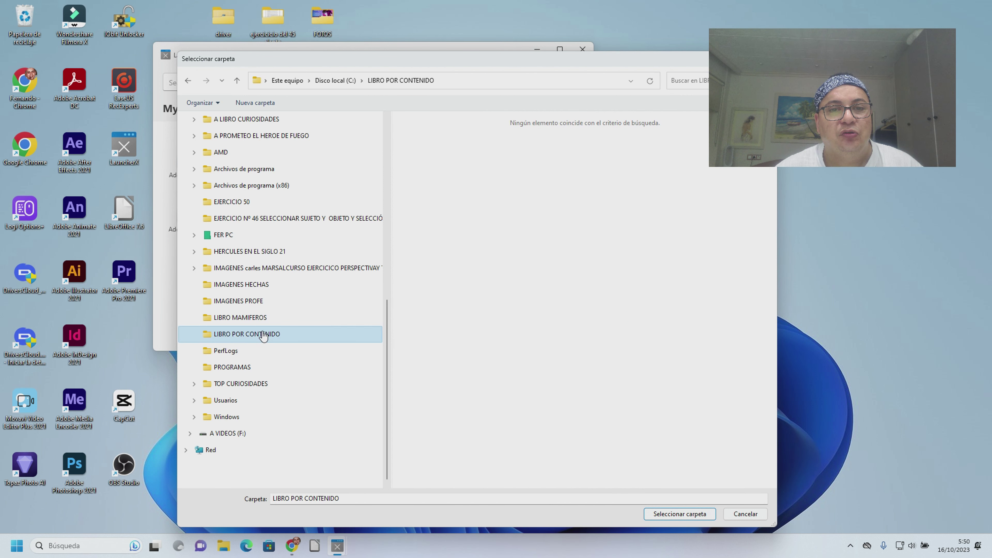
click(261, 320)
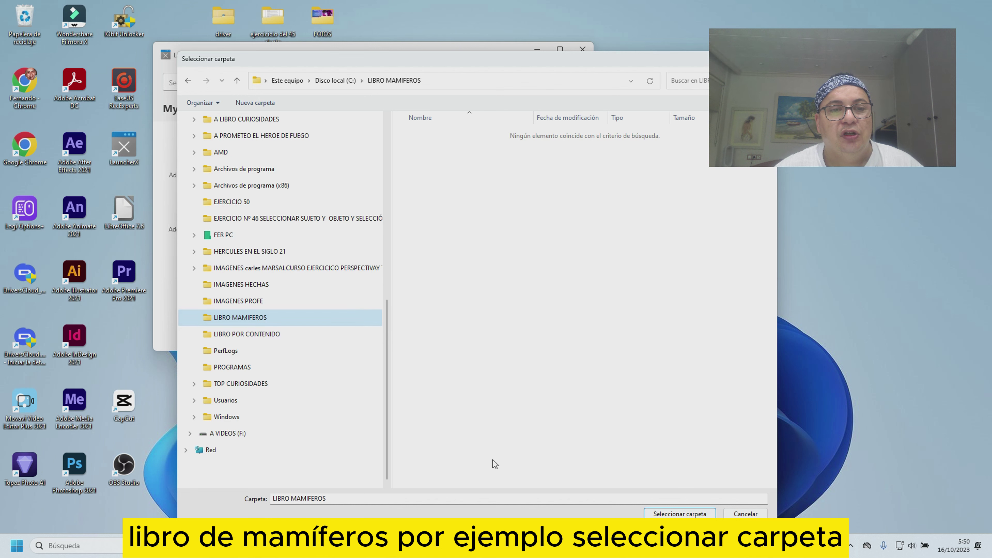
click(699, 514)
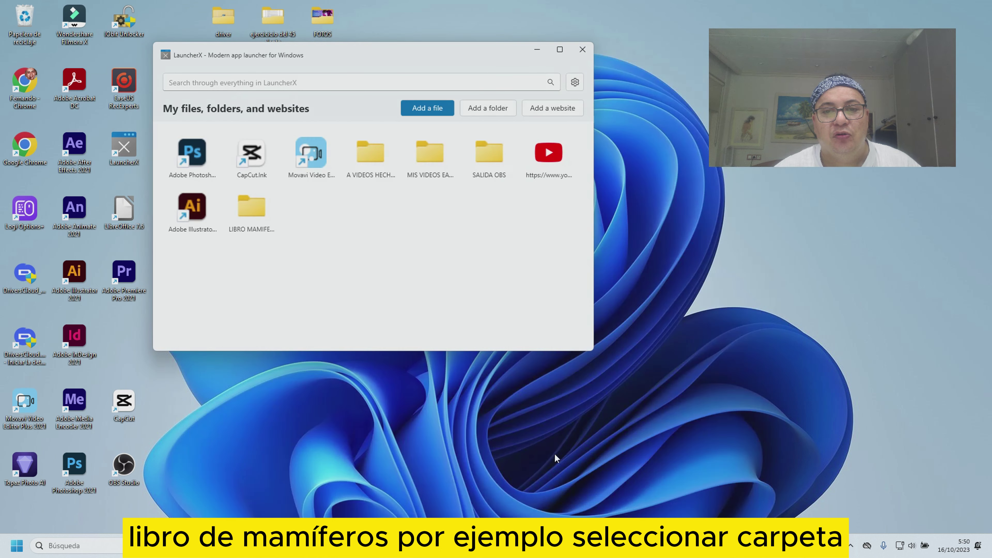
Open the LIBRO MAMIFEROS folder from LauncherX to check its contents, and close its window
click(265, 216)
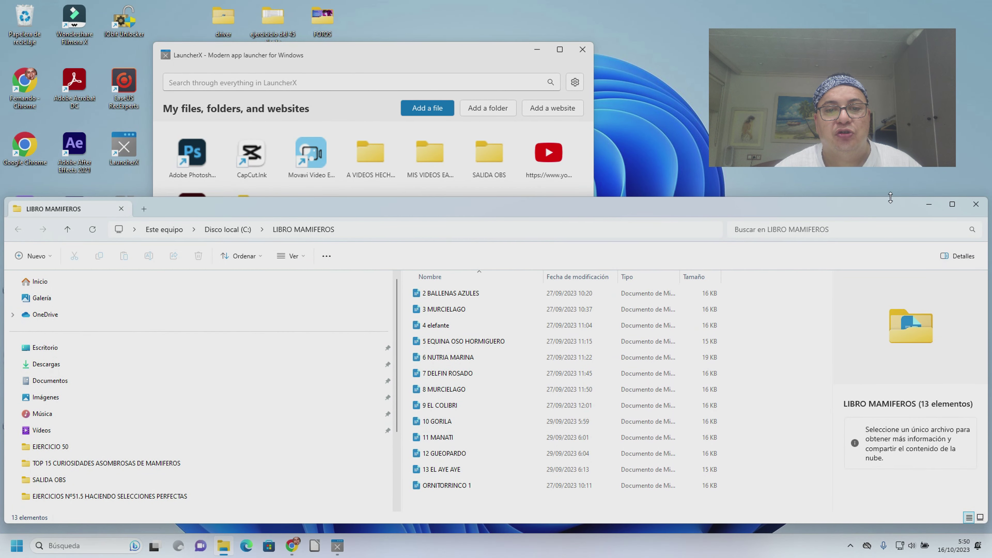
click(976, 204)
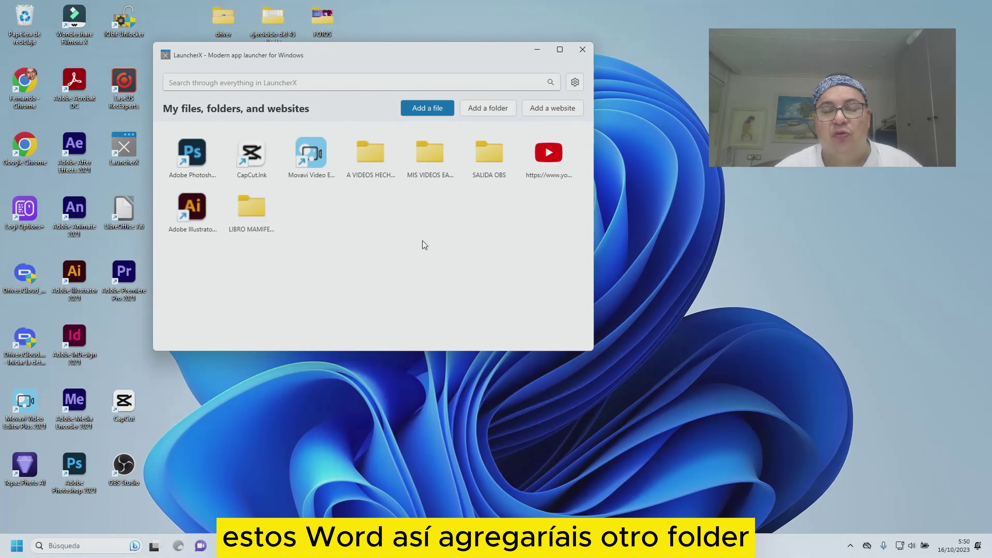
Add the LIBRO POR CONTENIDO folder from Disco local (C:) to LauncherX and test that it opens
click(491, 108)
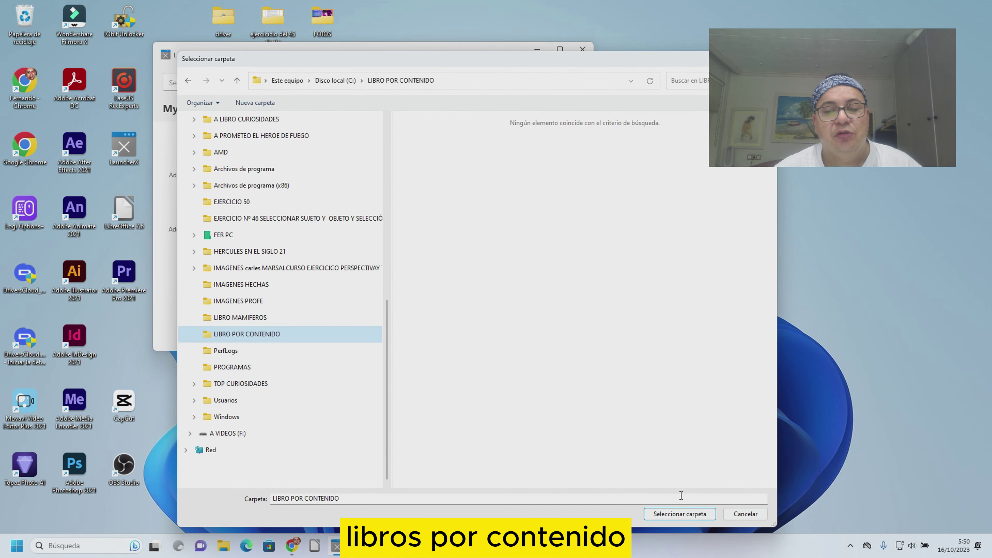
click(680, 514)
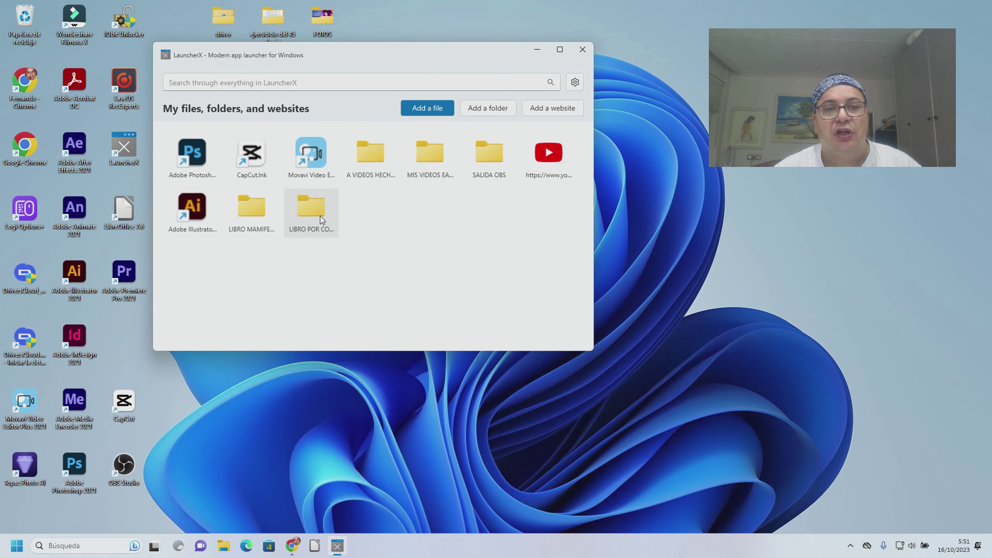
click(321, 216)
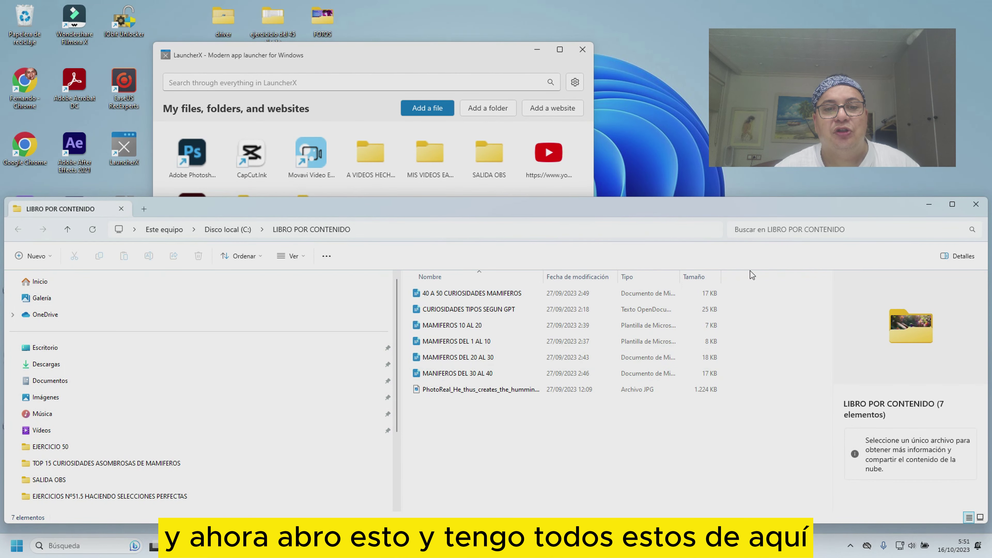
click(976, 205)
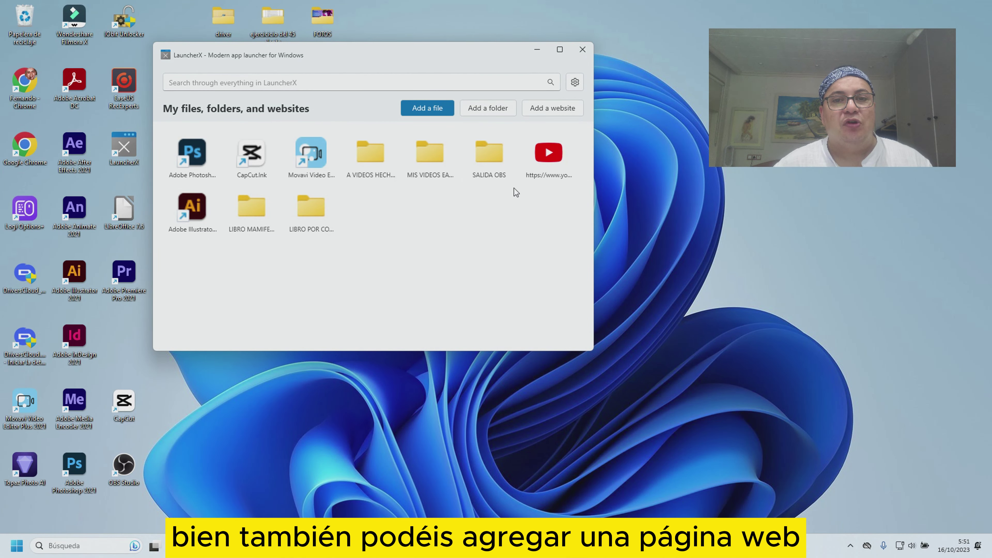
Open the saved YouTube channel website from LauncherX, pause its featured video and highlight the page's address
click(539, 158)
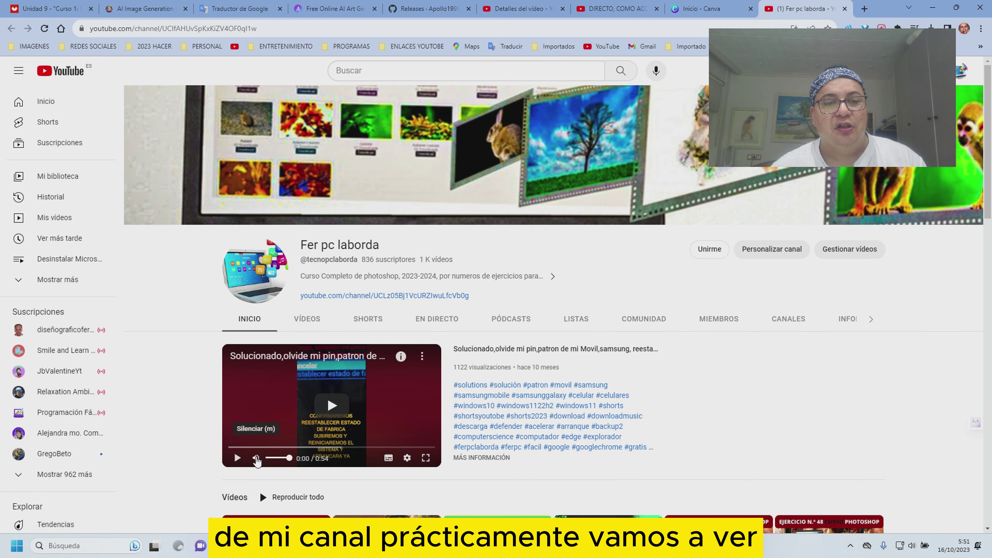
click(237, 459)
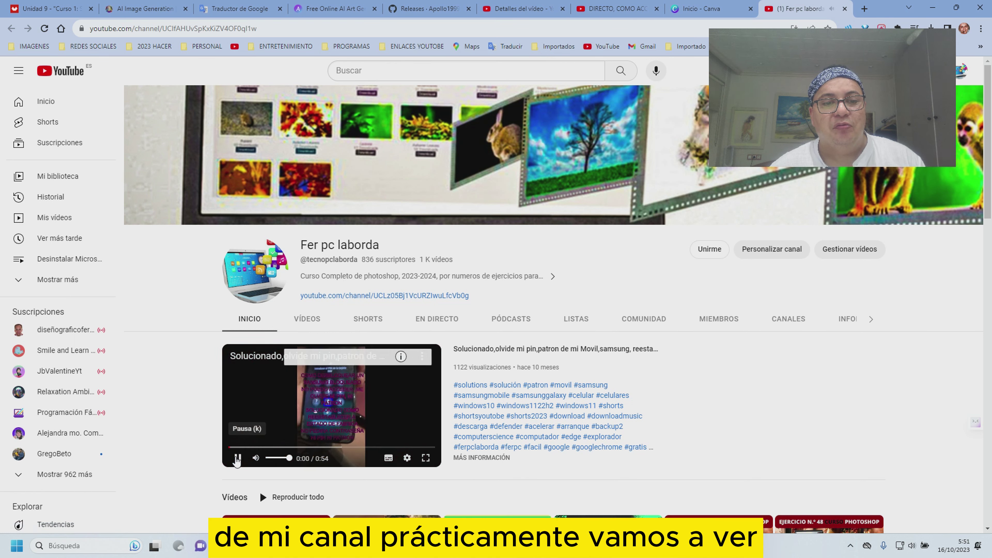
drag(777, 127, 789, 214)
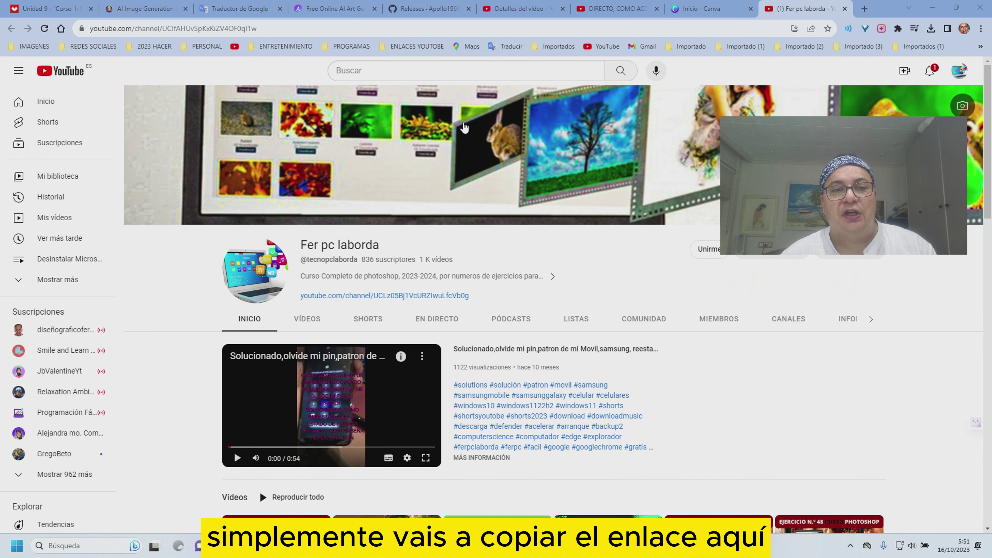
drag(257, 29, 162, 29)
Go to YouTube Studio from the channel's account options and open the Contenido page
click(956, 72)
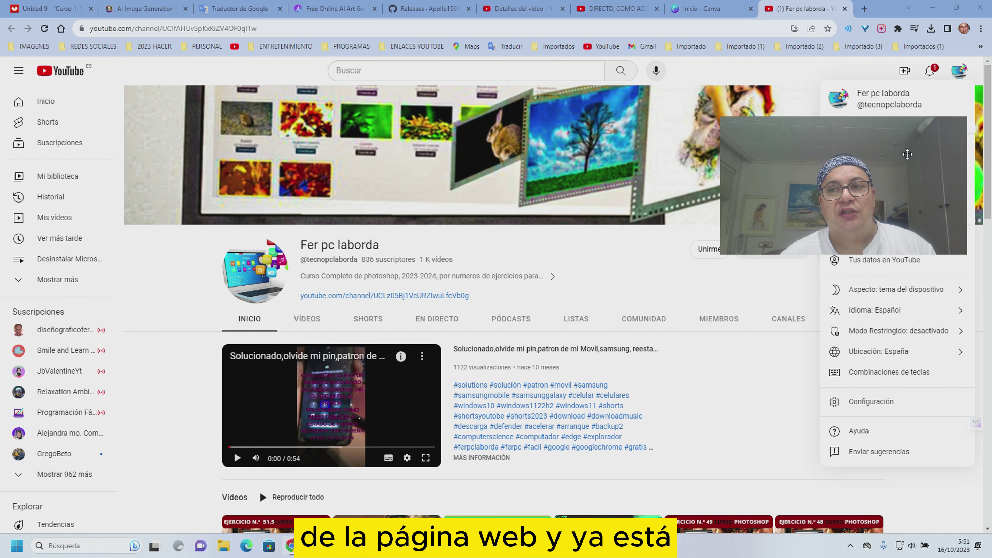
drag(908, 154, 893, 271)
click(878, 169)
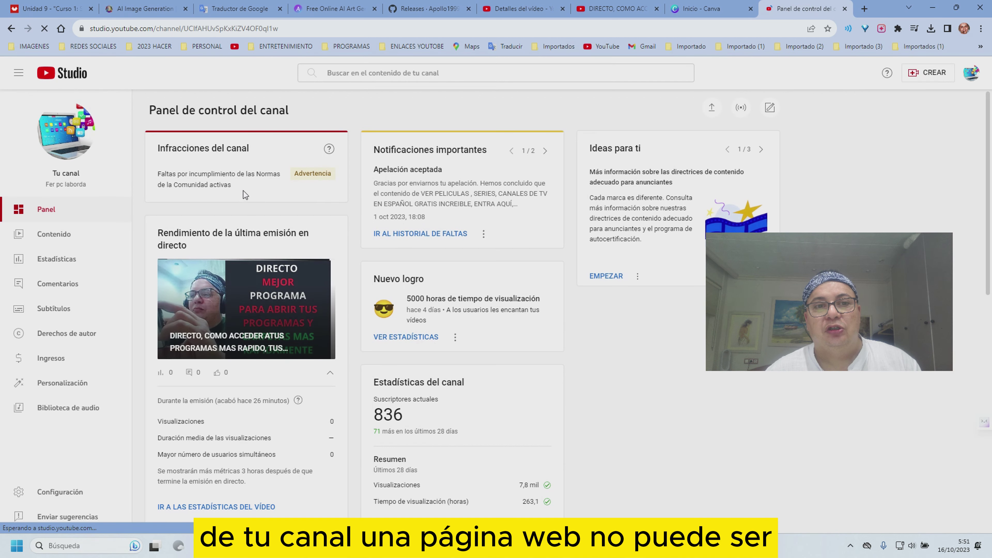
click(71, 239)
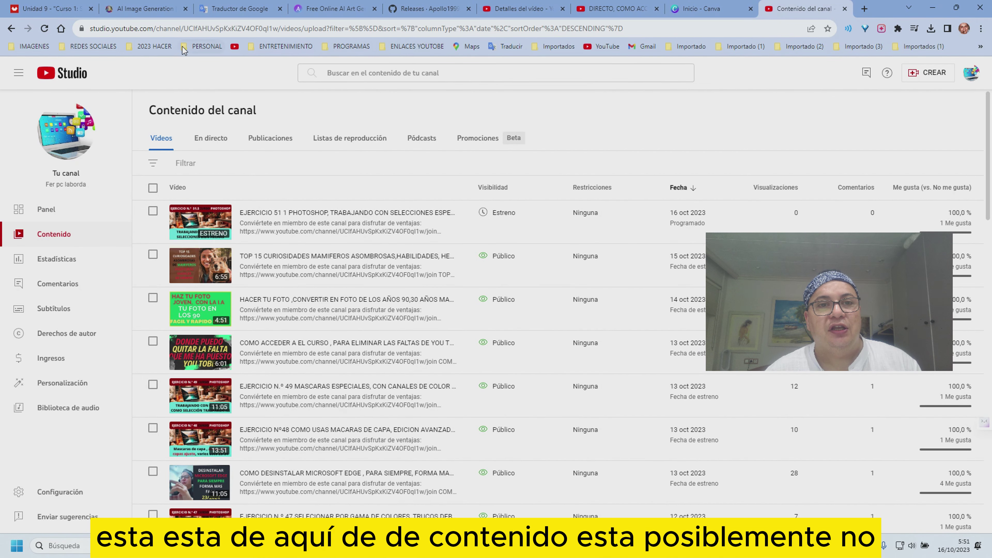
Copy the full URL of the Contenido page and minimize the browser to return to LauncherX
drag(654, 31, 89, 36)
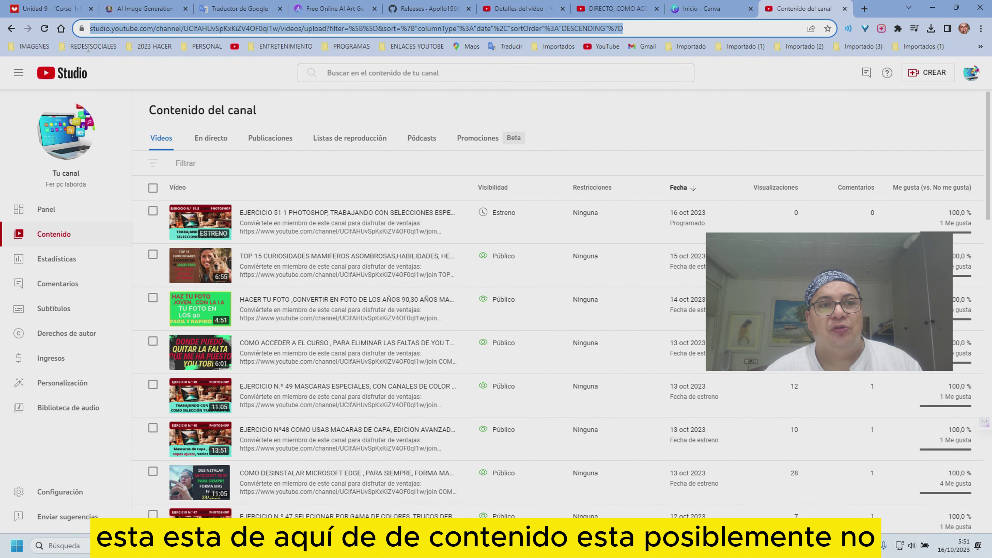
right_click(126, 30)
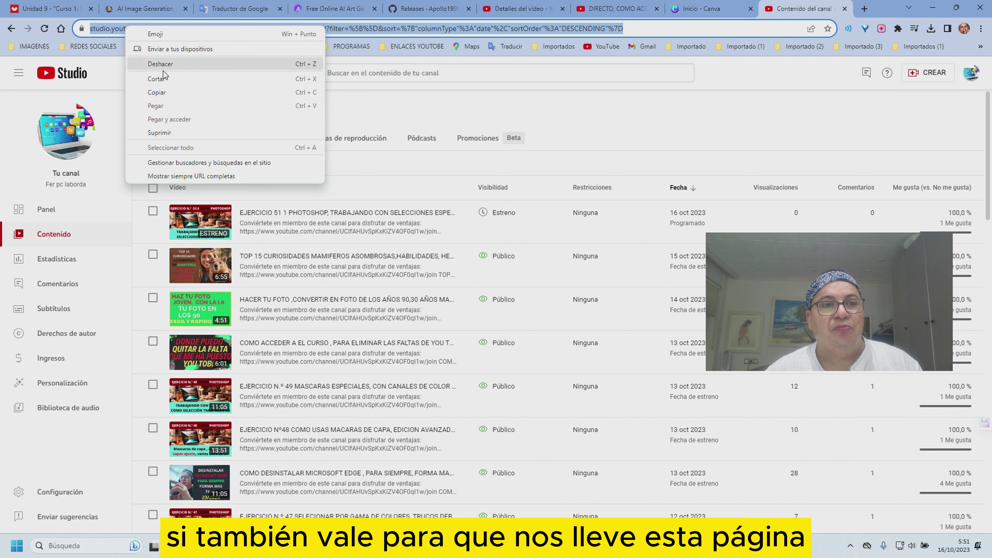
click(170, 94)
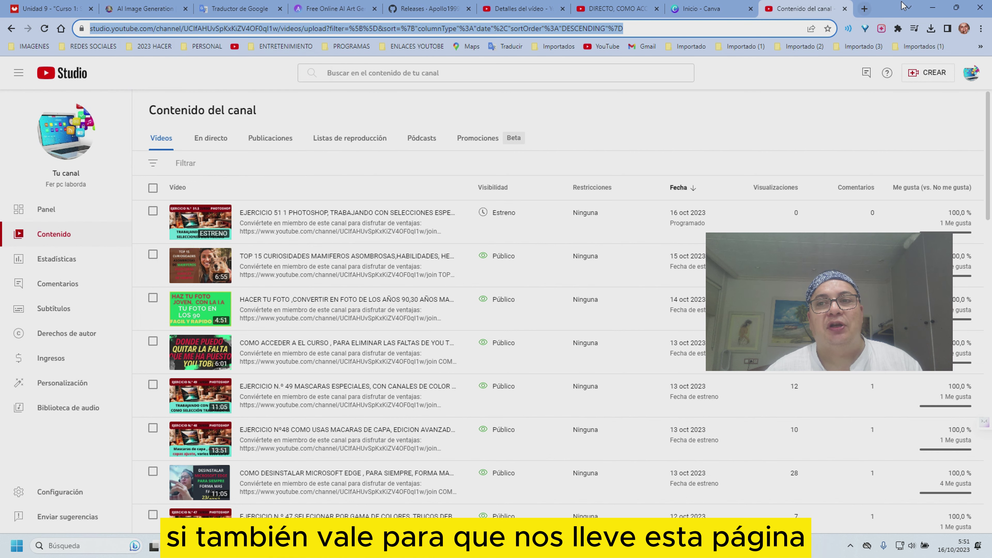
click(933, 7)
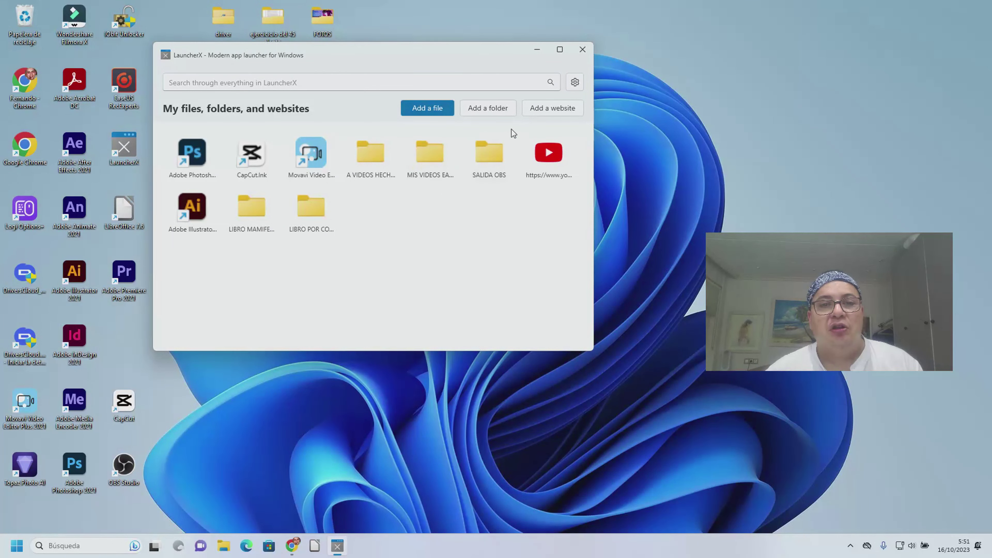
Add the copied YouTube Studio URL to LauncherX as a website and launch it as a test
click(541, 113)
right_click(407, 270)
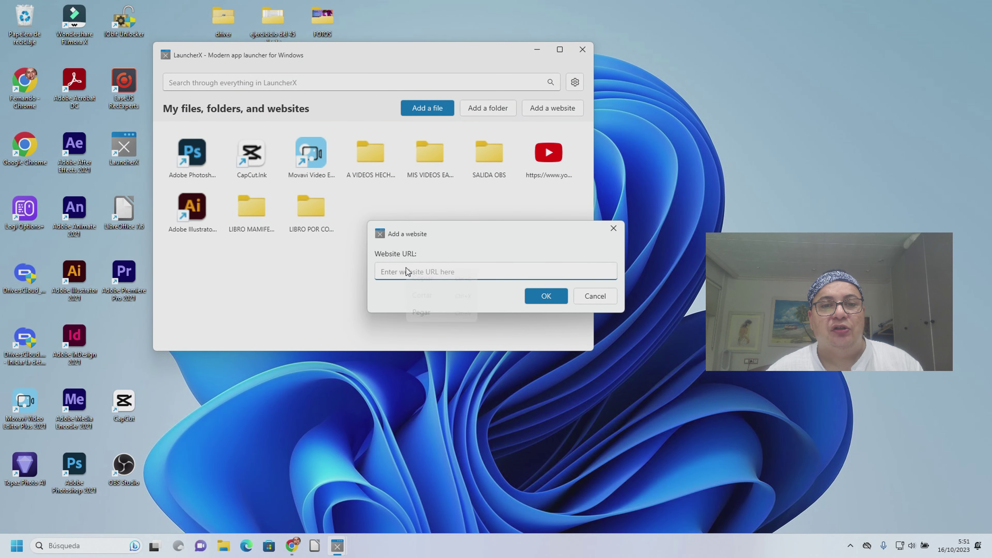
click(431, 308)
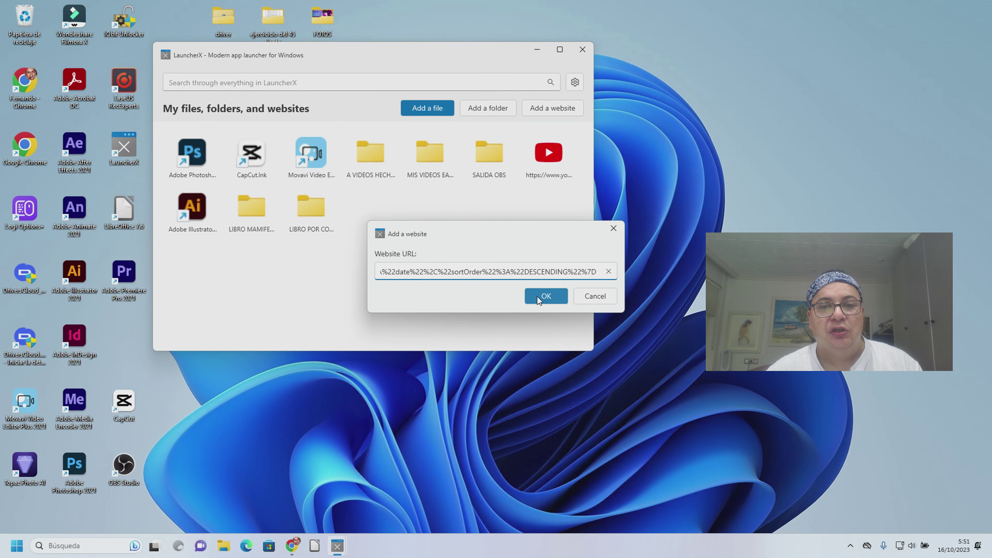
click(545, 296)
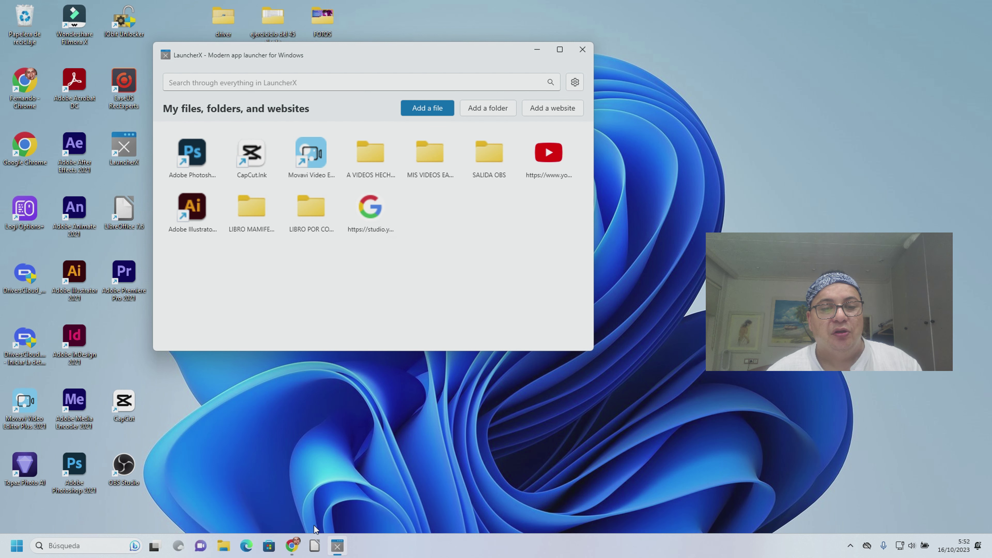
click(380, 207)
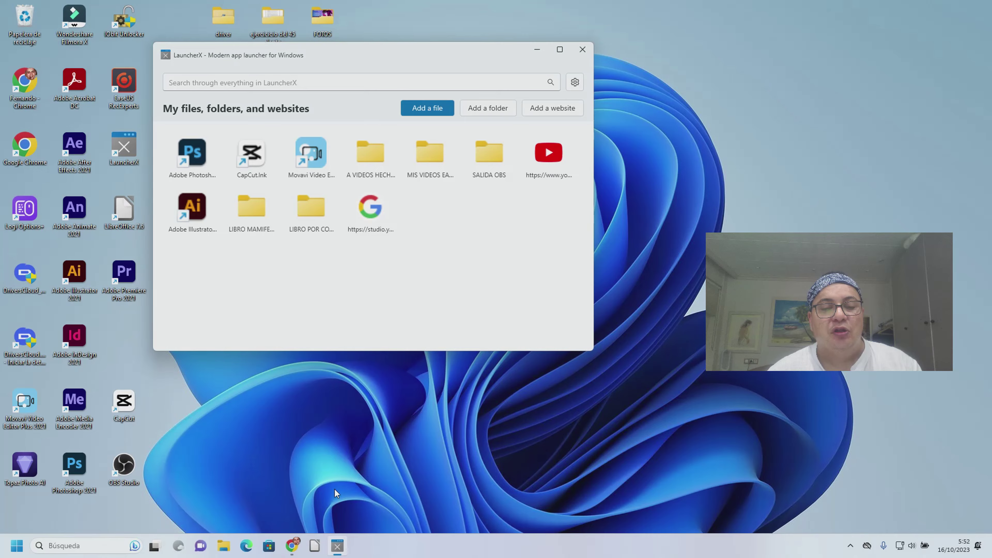
Switch to Chrome, load google.com in a new tab and copy its address
click(291, 545)
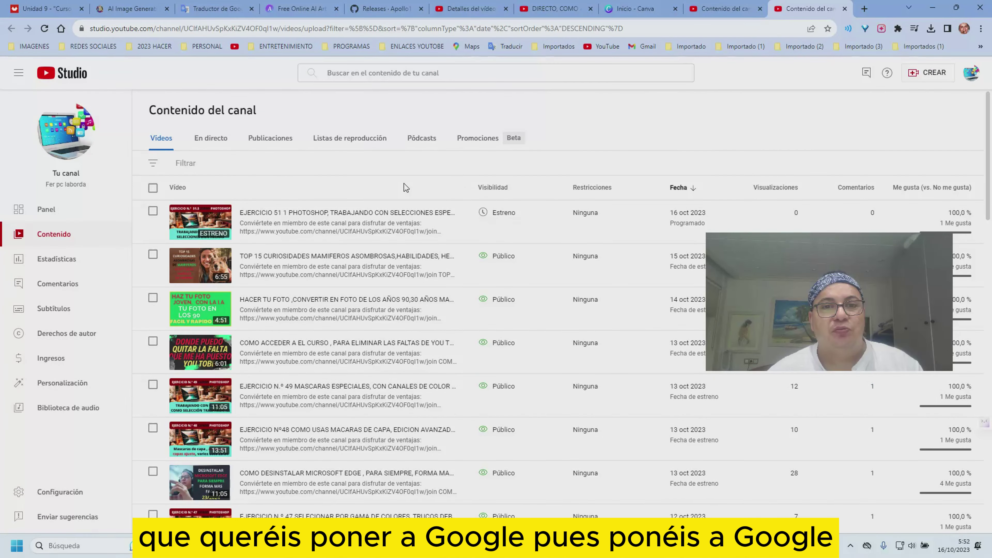
click(866, 9)
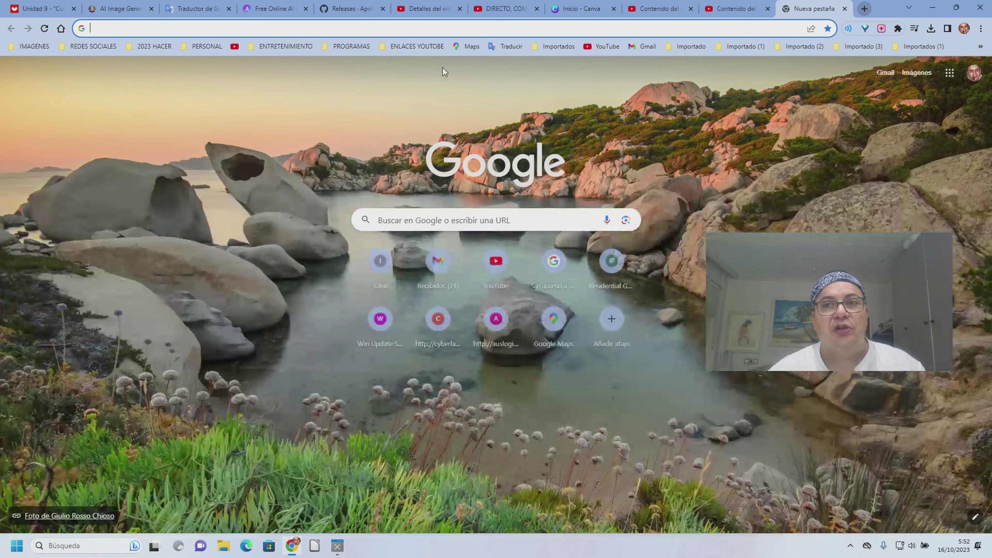
click(170, 32)
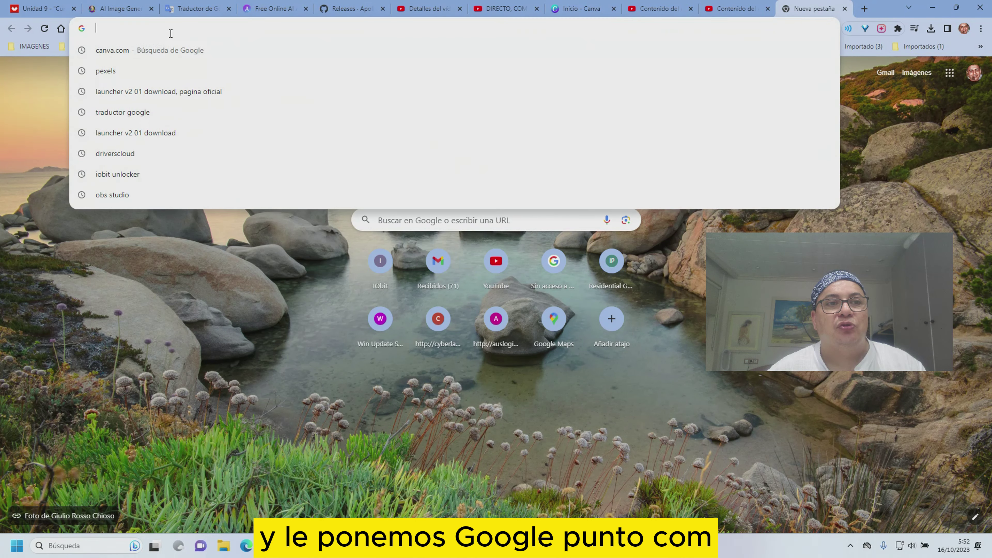
text(google.com)
key(Return)
right_click(102, 30)
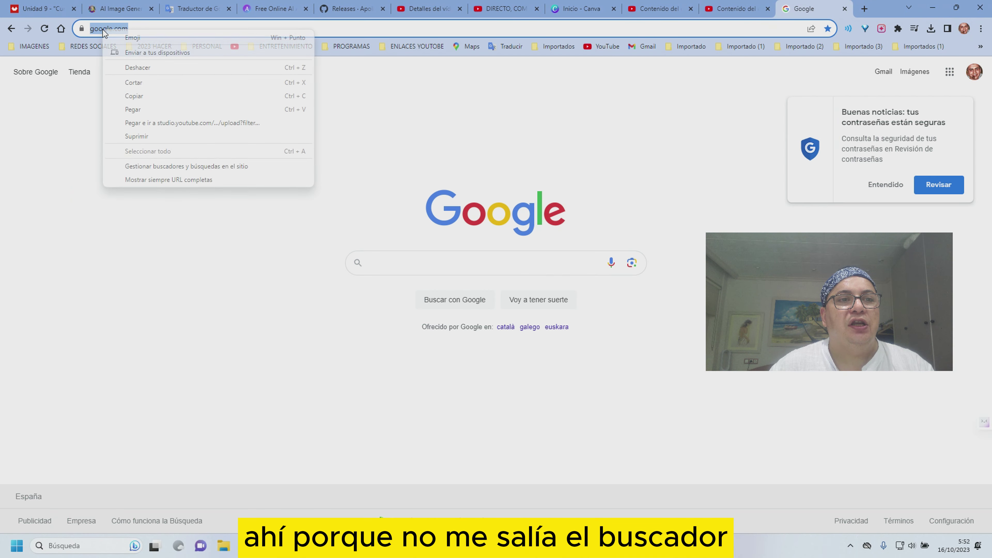
click(146, 96)
mouse_move(300, 549)
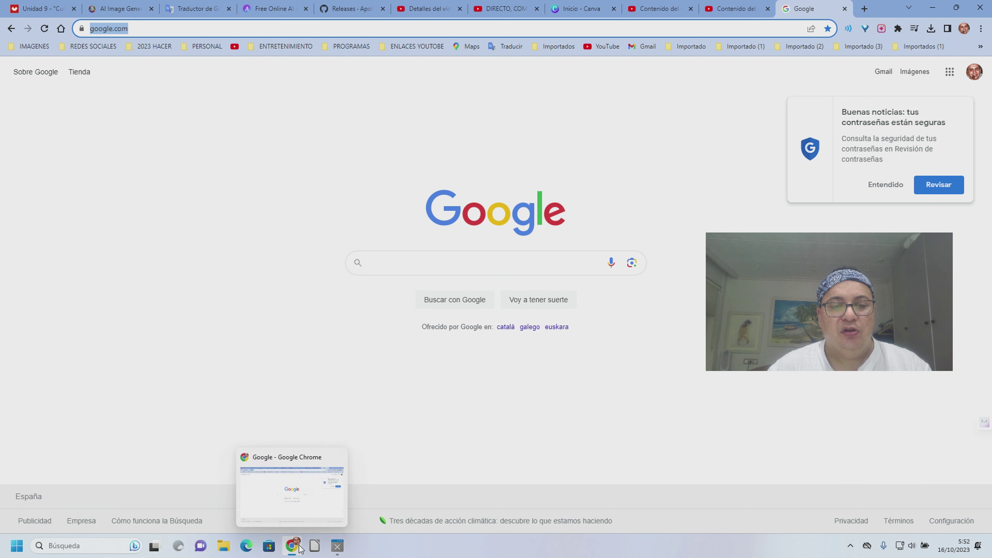
click(332, 548)
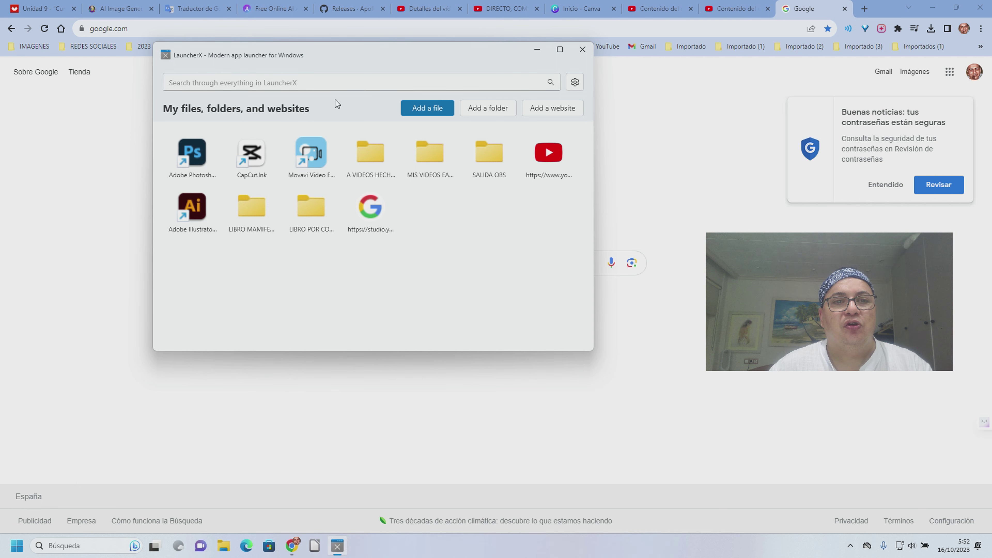
click(537, 111)
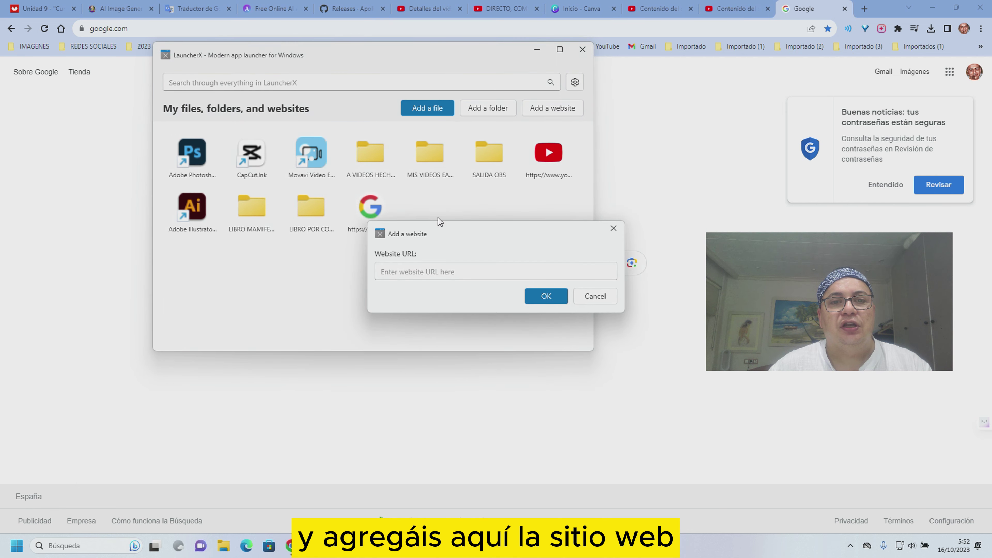
right_click(433, 272)
click(455, 314)
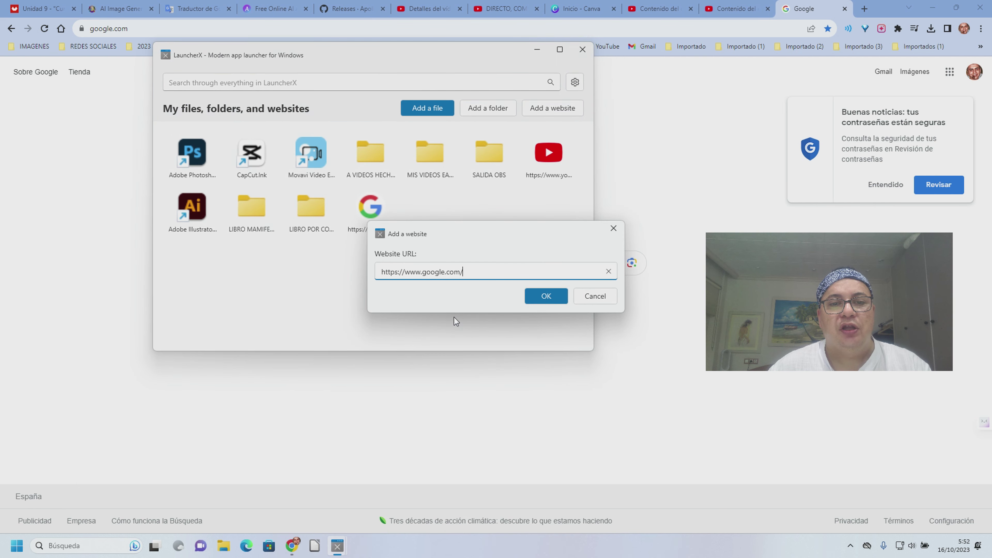
click(543, 298)
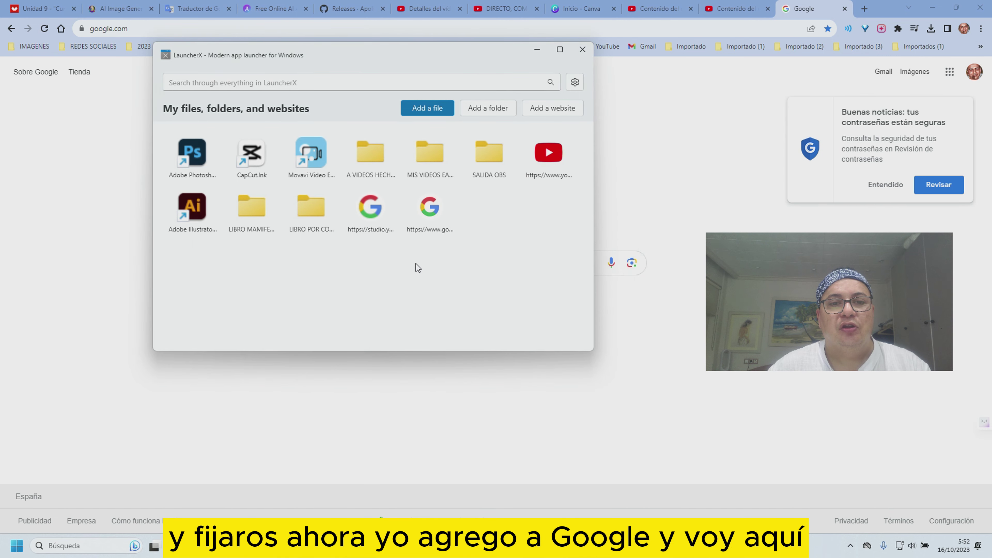
Open the Google website from LauncherX to test it, and close both Google tabs
click(429, 217)
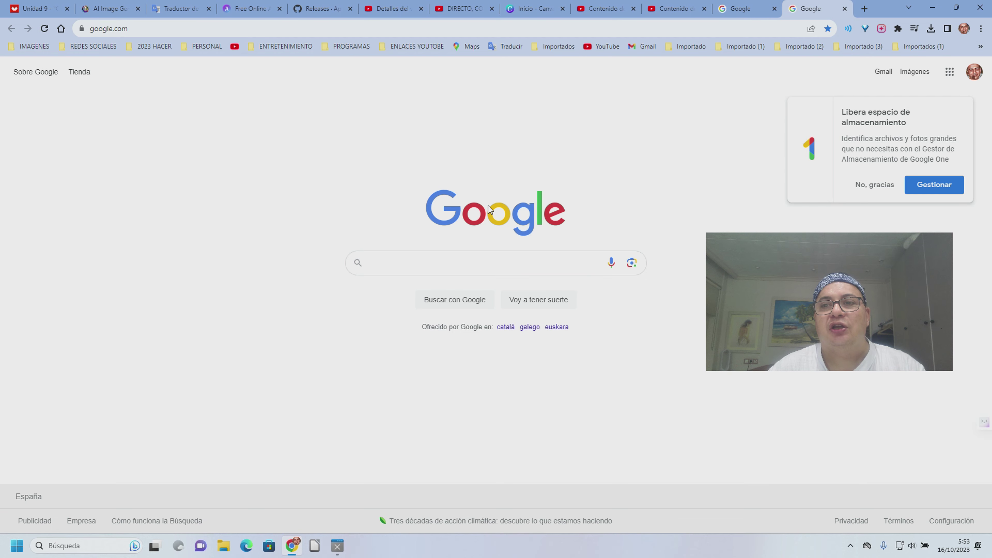
click(844, 9)
click(845, 10)
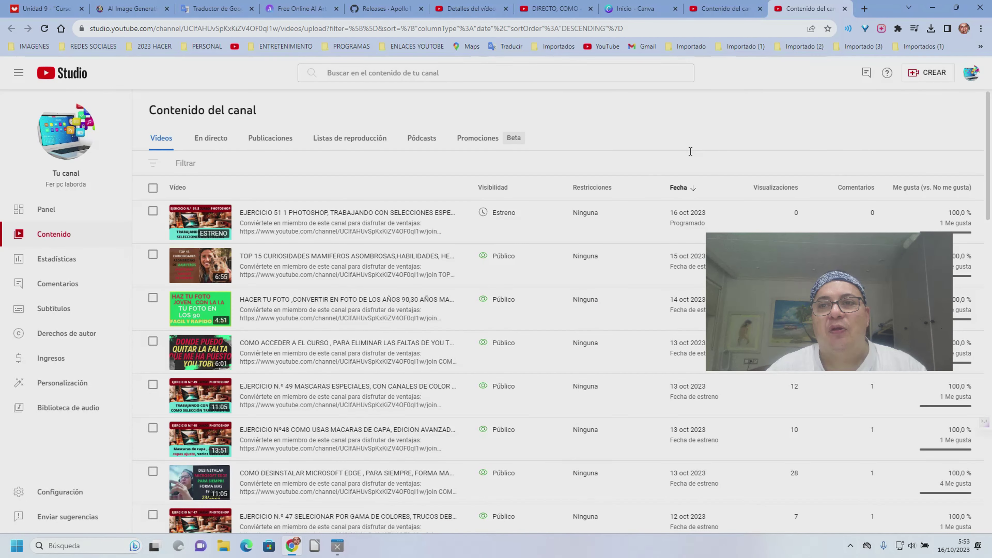
drag(821, 253, 518, 225)
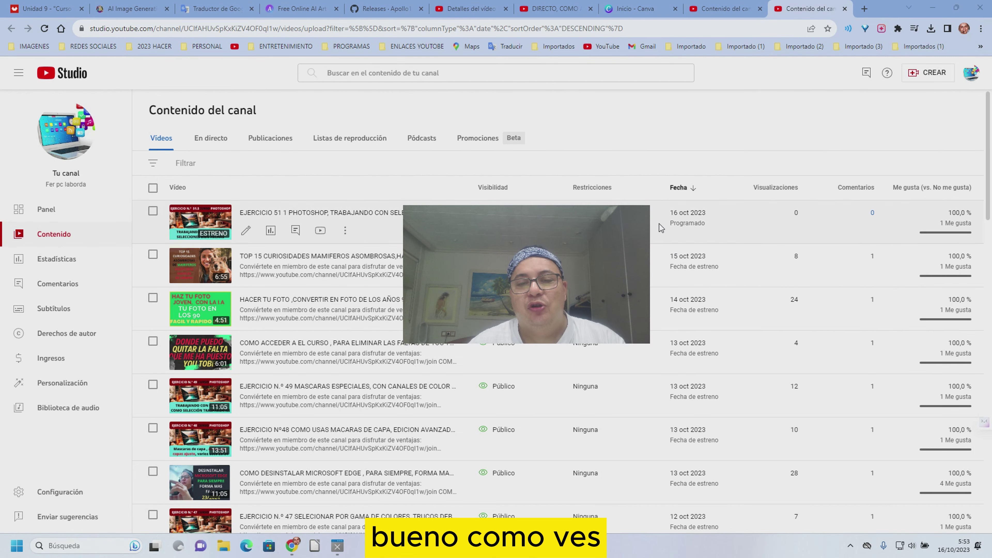
drag(650, 213, 854, 219)
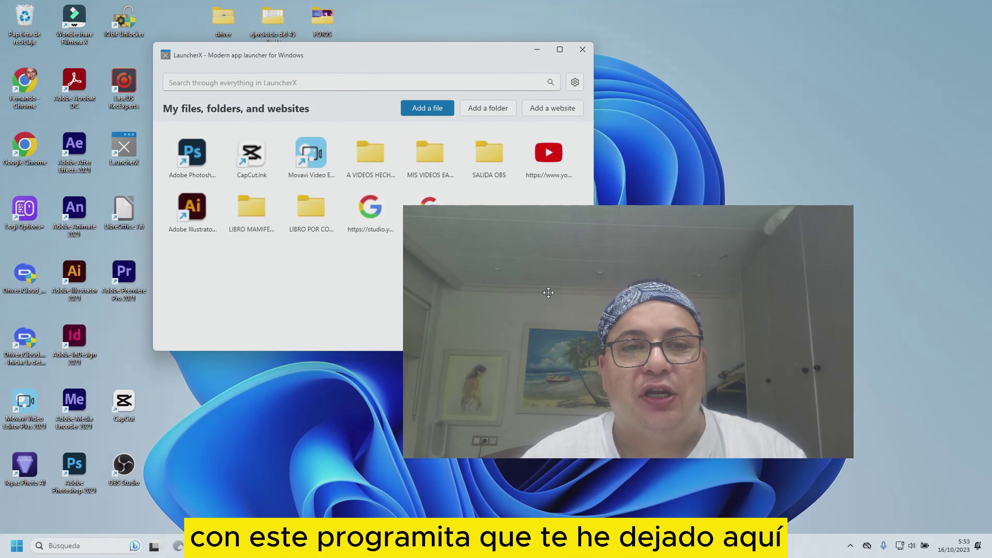
Close LauncherX and relaunch it from its desktop shortcut
click(583, 50)
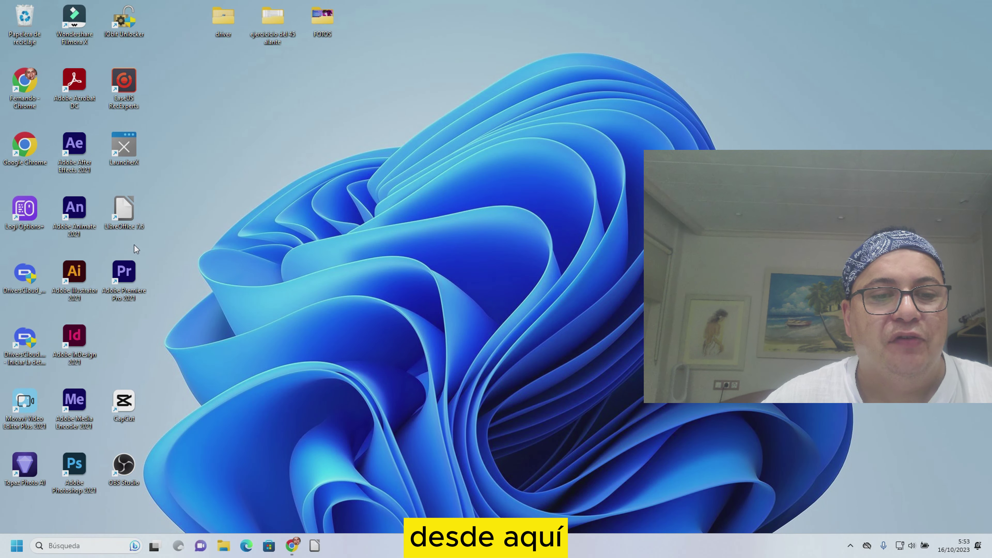
double_click(121, 148)
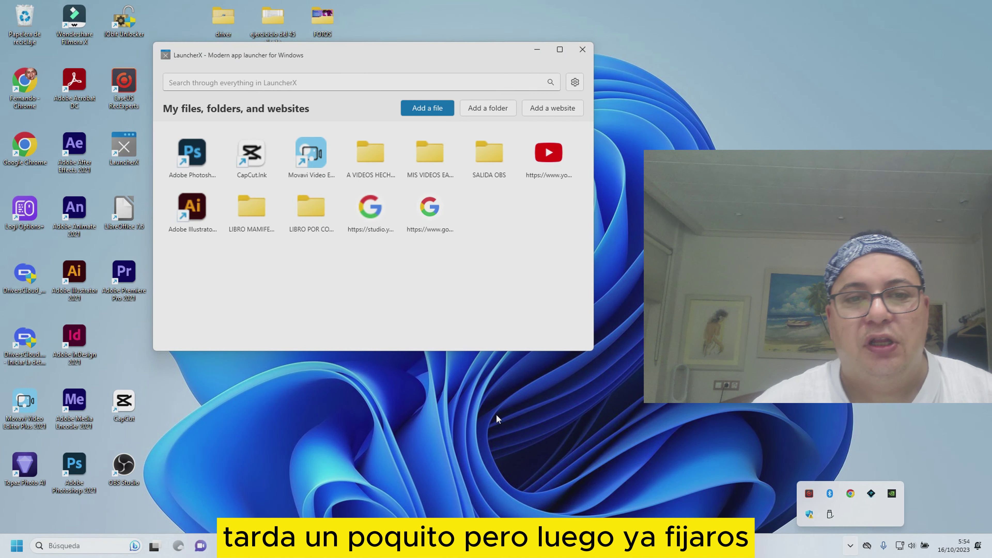
Open the A VIDEOS HECHOS folder from LauncherX to test it, move its window aside and close it
click(376, 164)
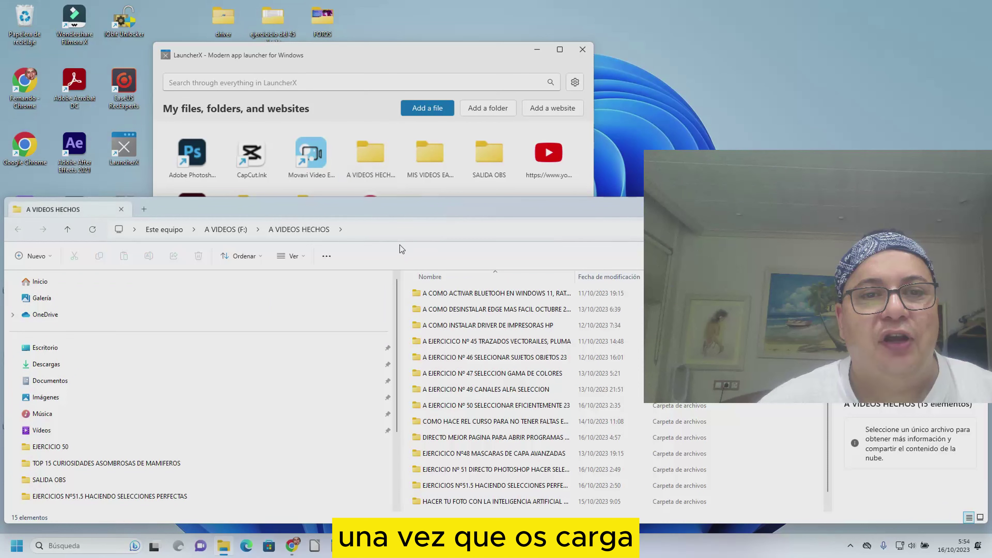
drag(411, 198, 132, 200)
drag(467, 202, 199, 202)
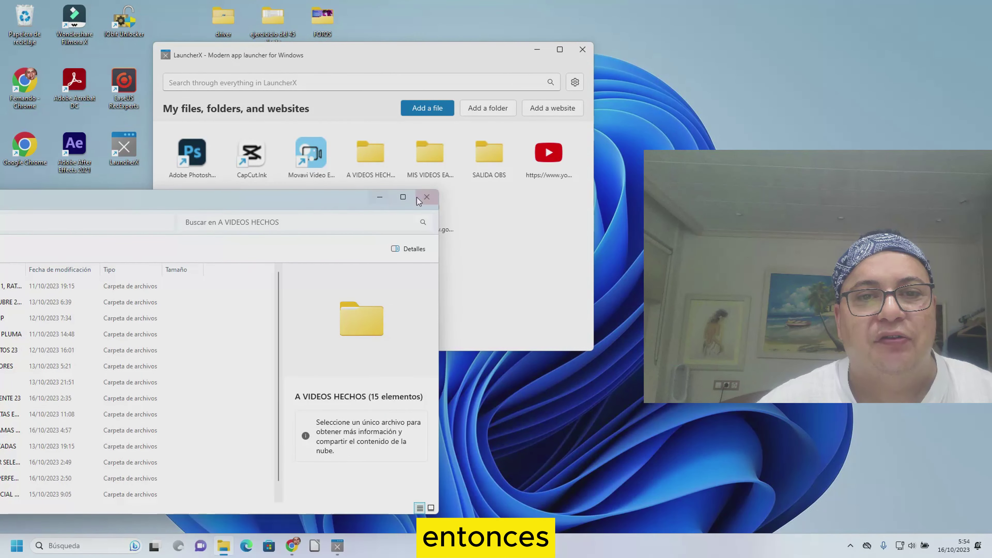
click(428, 198)
Test the MIS VIDEOS EASUS and SALIDA OBS folder shortcuts one after the other, closing each folder window
double_click(429, 164)
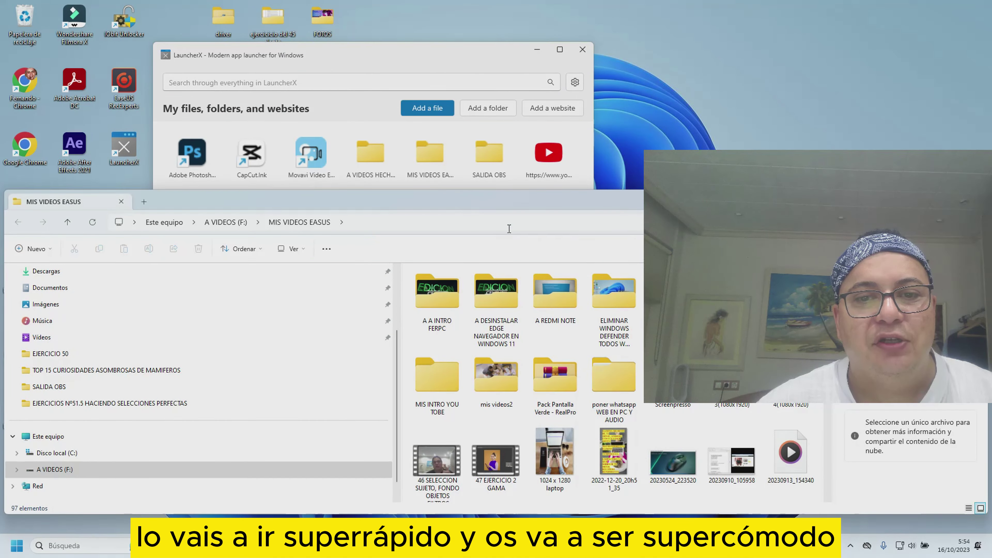
drag(516, 204, 43, 205)
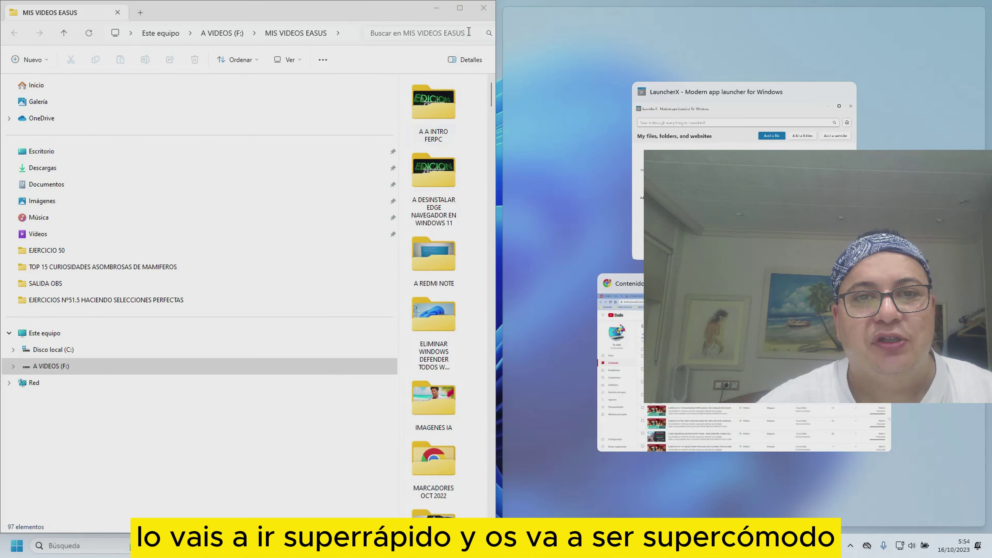
click(484, 9)
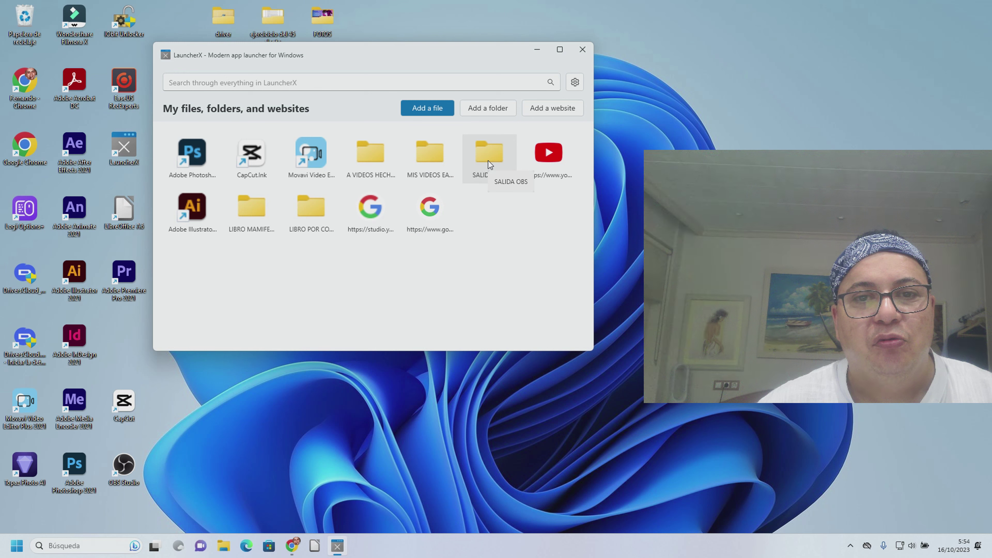
double_click(488, 161)
drag(490, 212, 82, 191)
click(559, 179)
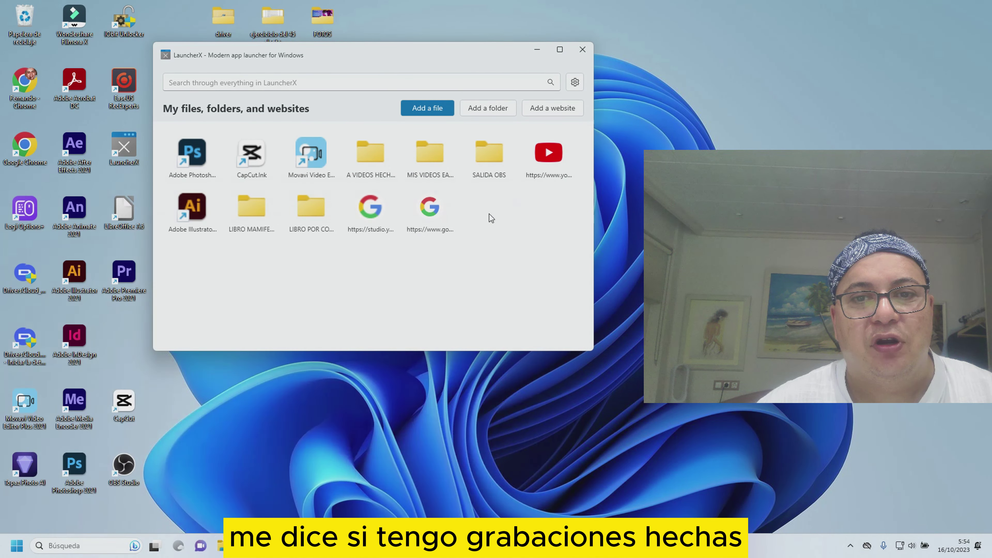
Launch CapCut and Adobe Photoshop from their LauncherX shortcuts to test them, closing each program again
double_click(247, 167)
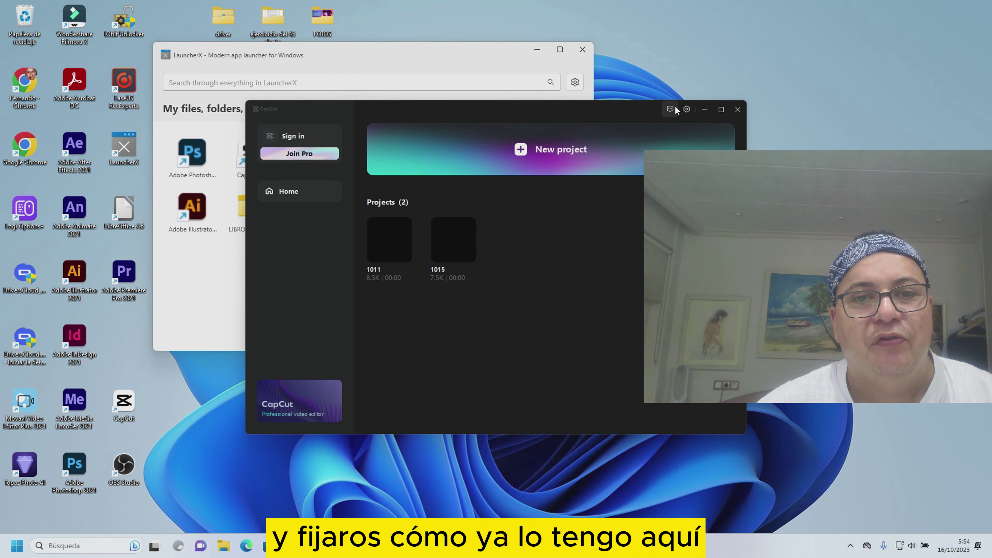
click(737, 111)
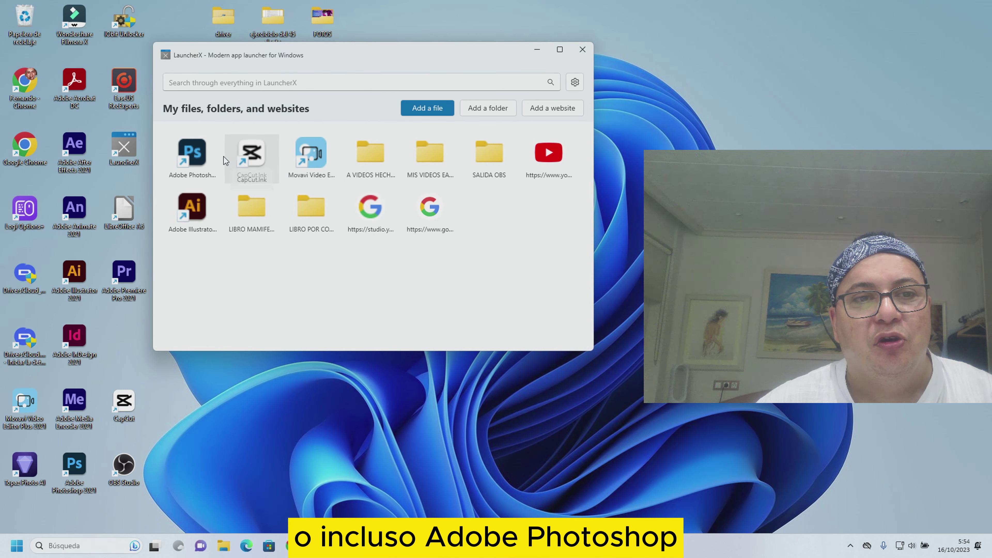
double_click(193, 156)
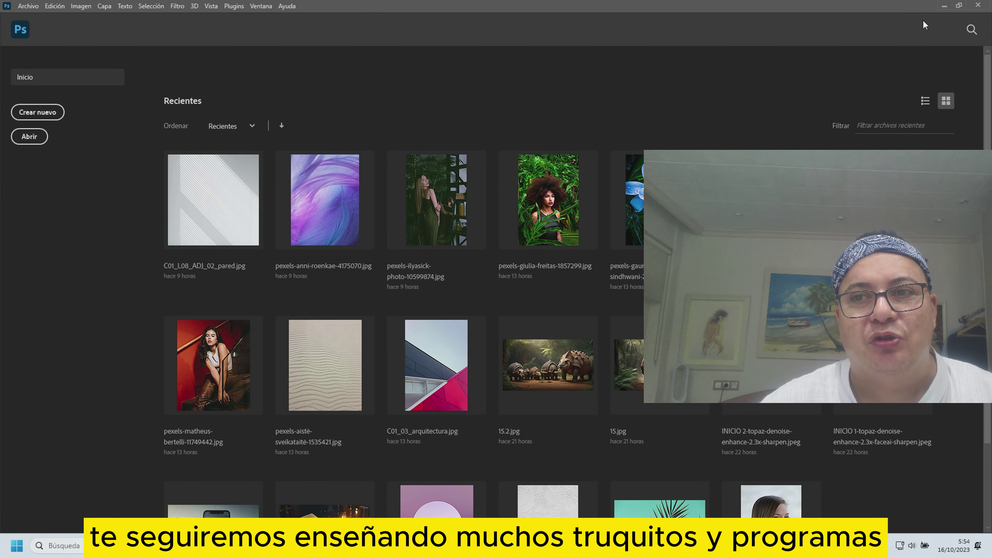
click(958, 5)
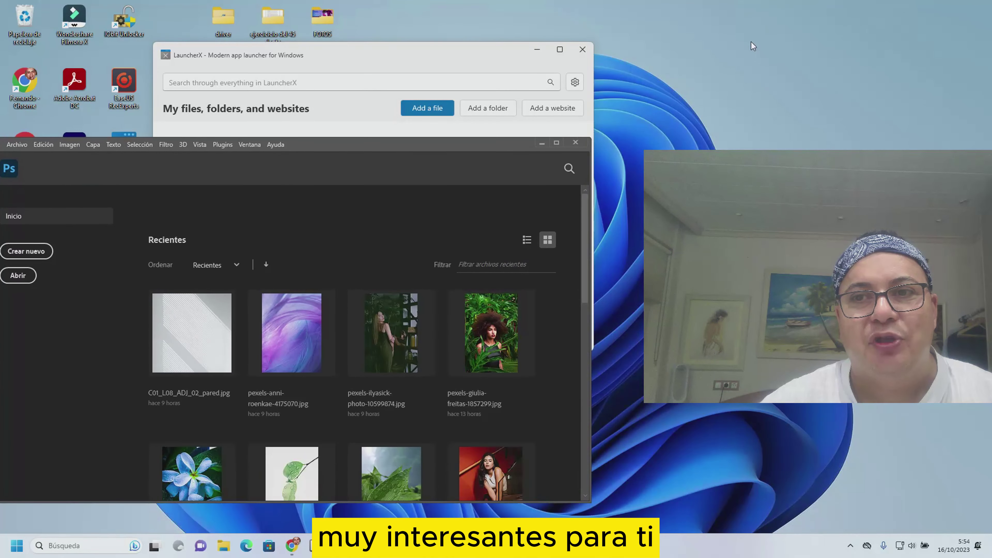
click(576, 141)
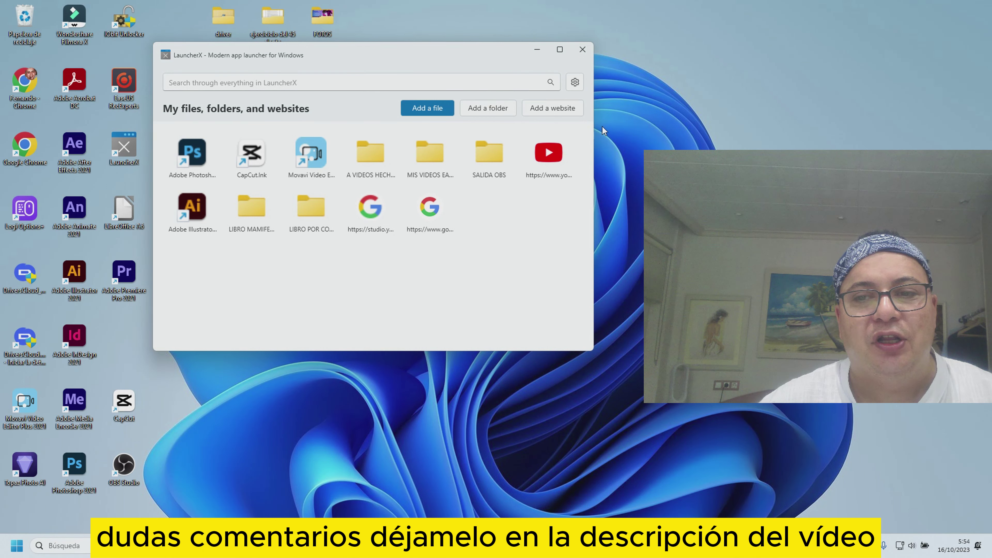
Minimize LauncherX, restore its window once, and leave it minimized for quick access
click(538, 49)
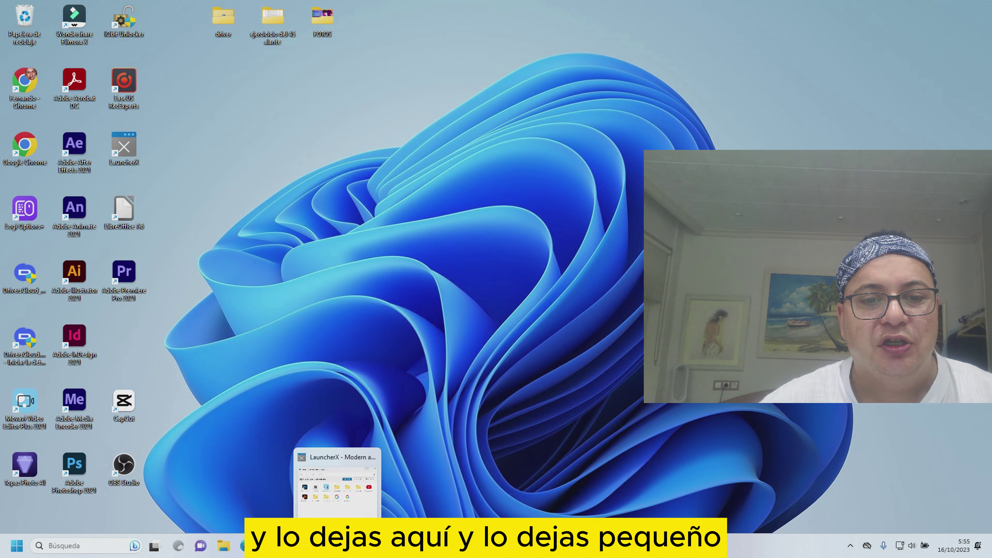
click(318, 545)
click(537, 54)
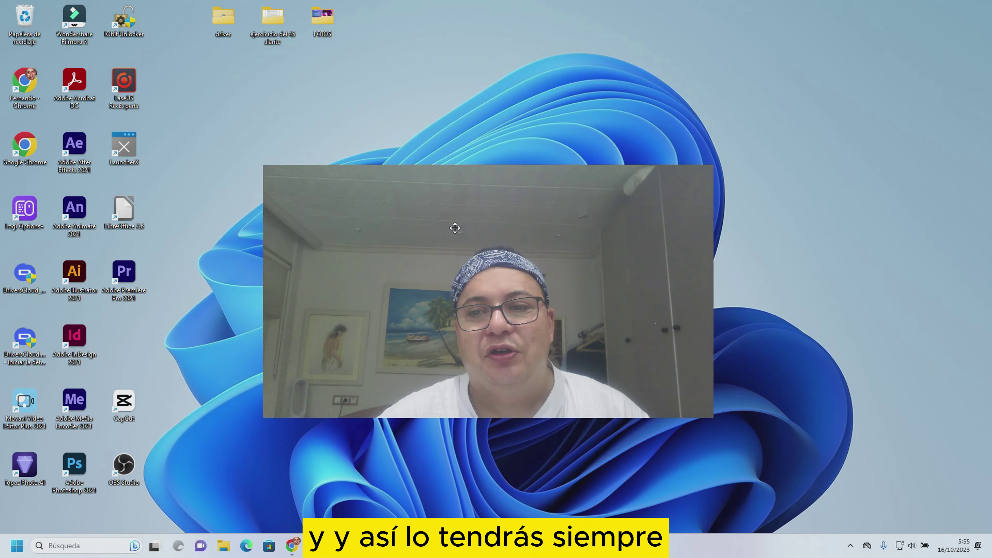
drag(455, 228, 434, 226)
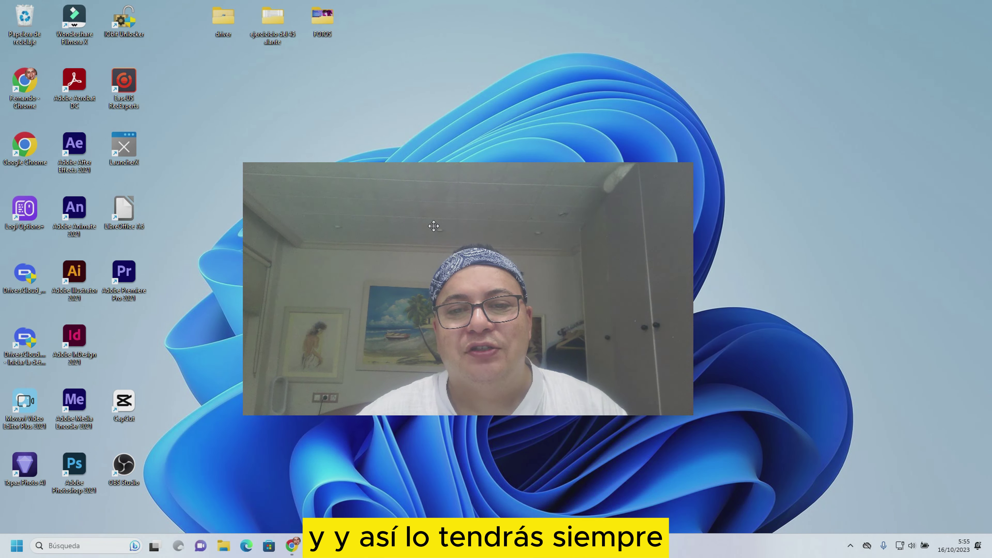